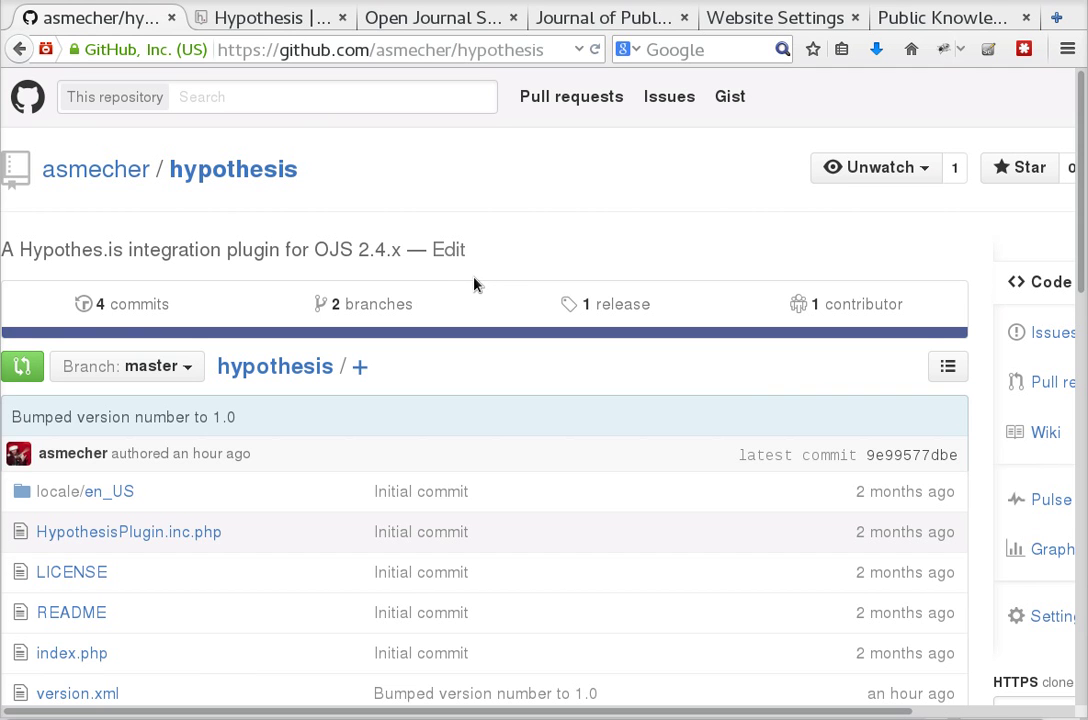
- Glance at the Hypothes.is and OJS overview tabs, then return to the GitHub plugin repository
left_click(279, 18)
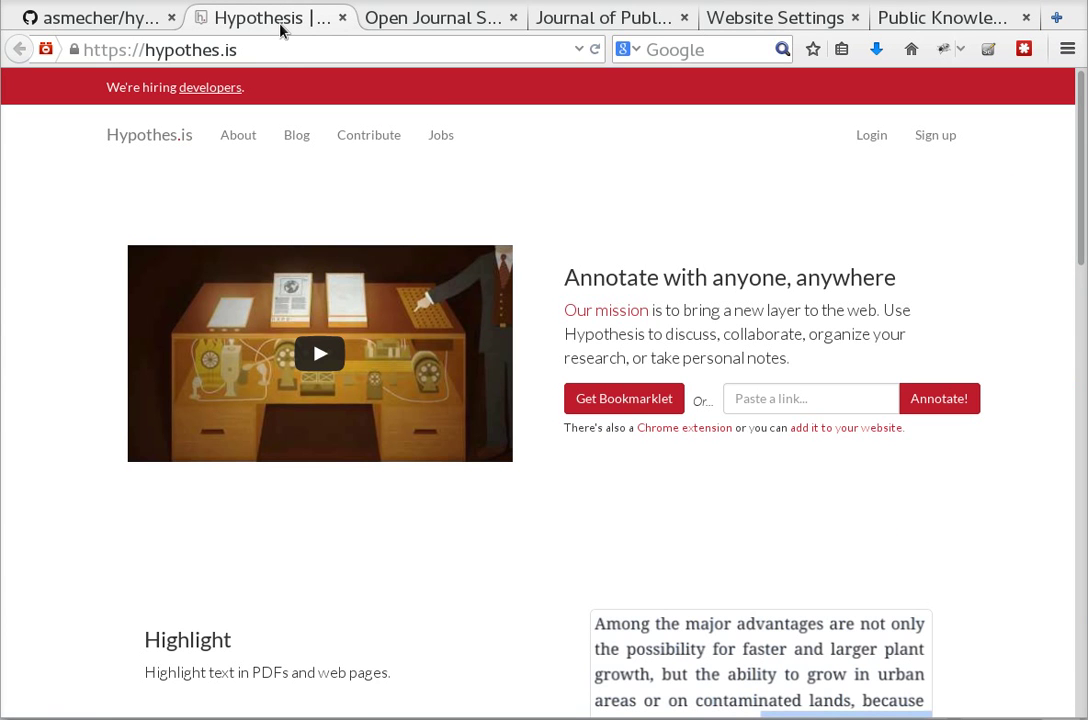
left_click(435, 28)
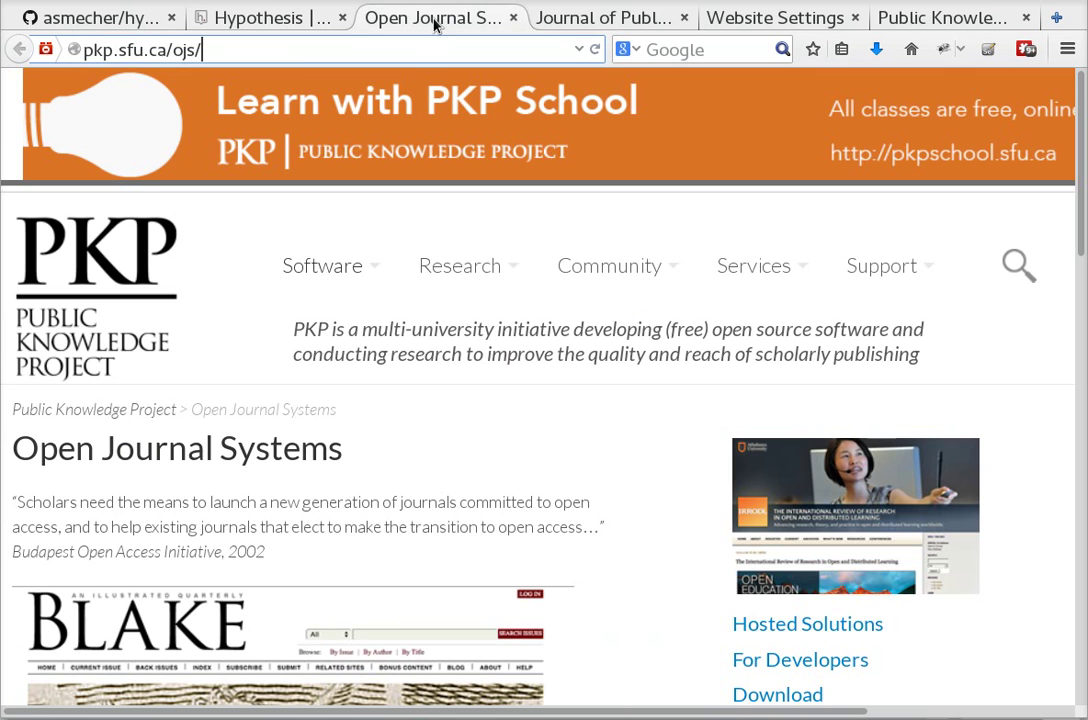
left_click(92, 57)
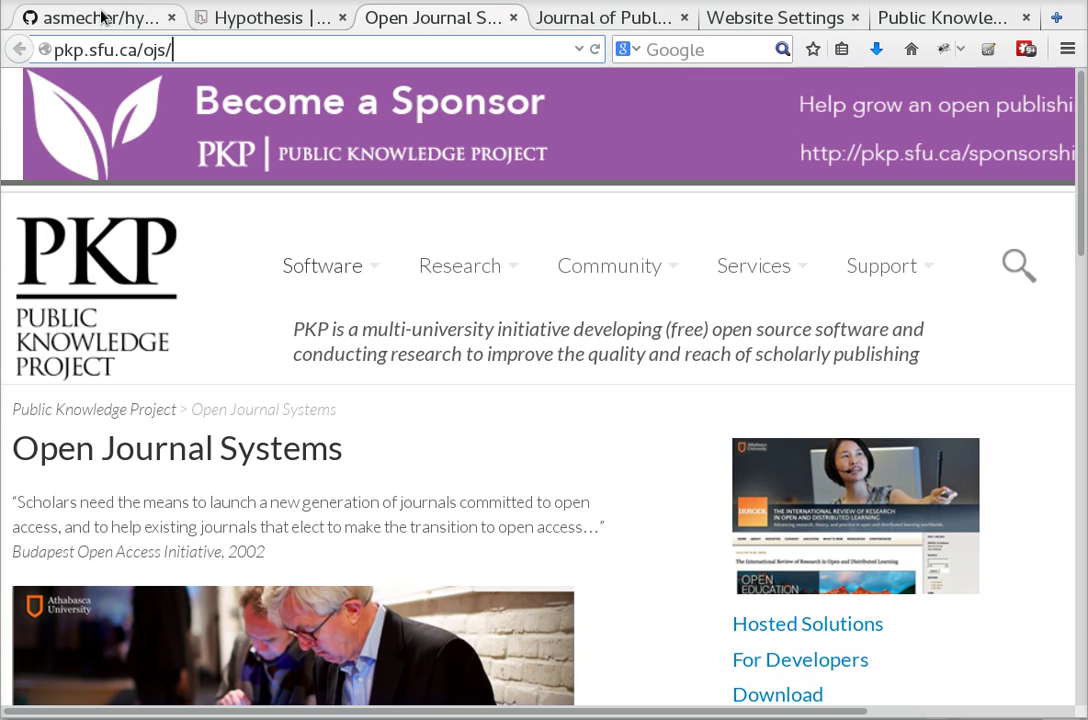
key("ctrl+1")
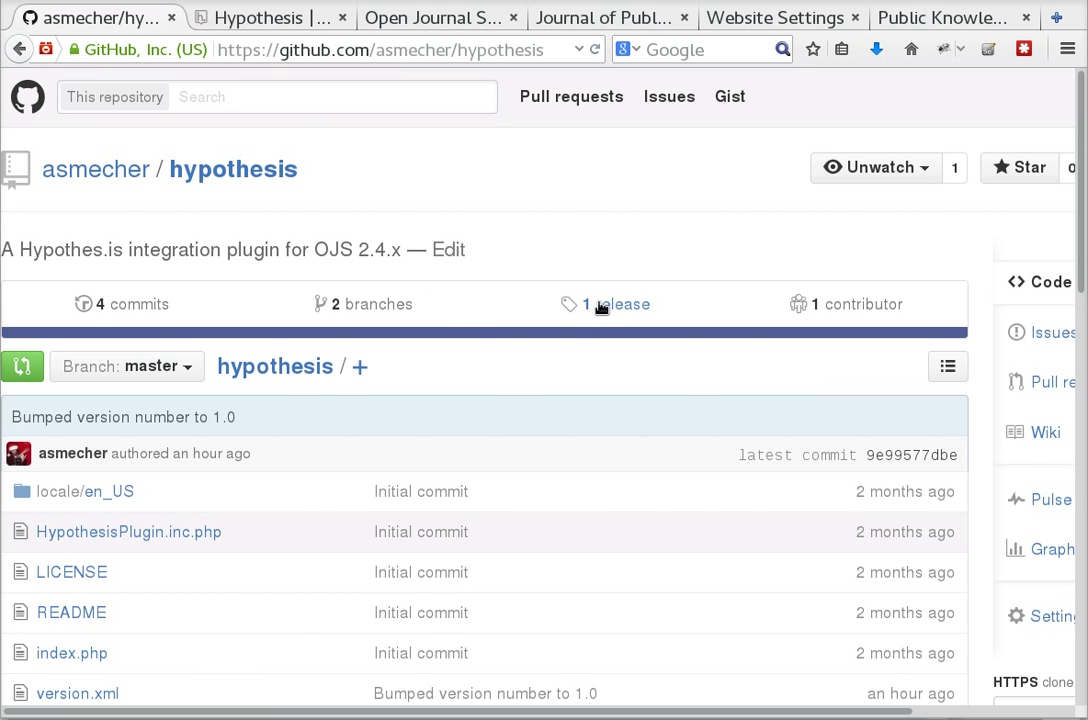
- View the Hypothesis/OJS Plugin 1.0 release with its hypothesis-1.0.tar.gz download, then return to the OJS overview
left_click(601, 307)
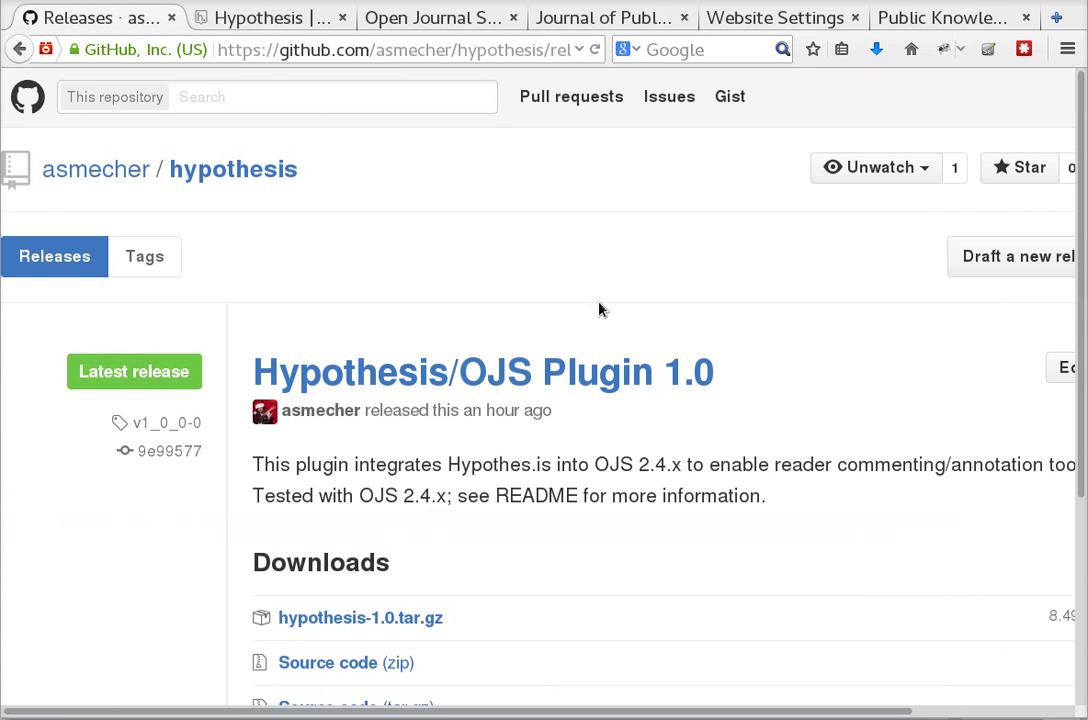
scroll(600, 310, "down", 4)
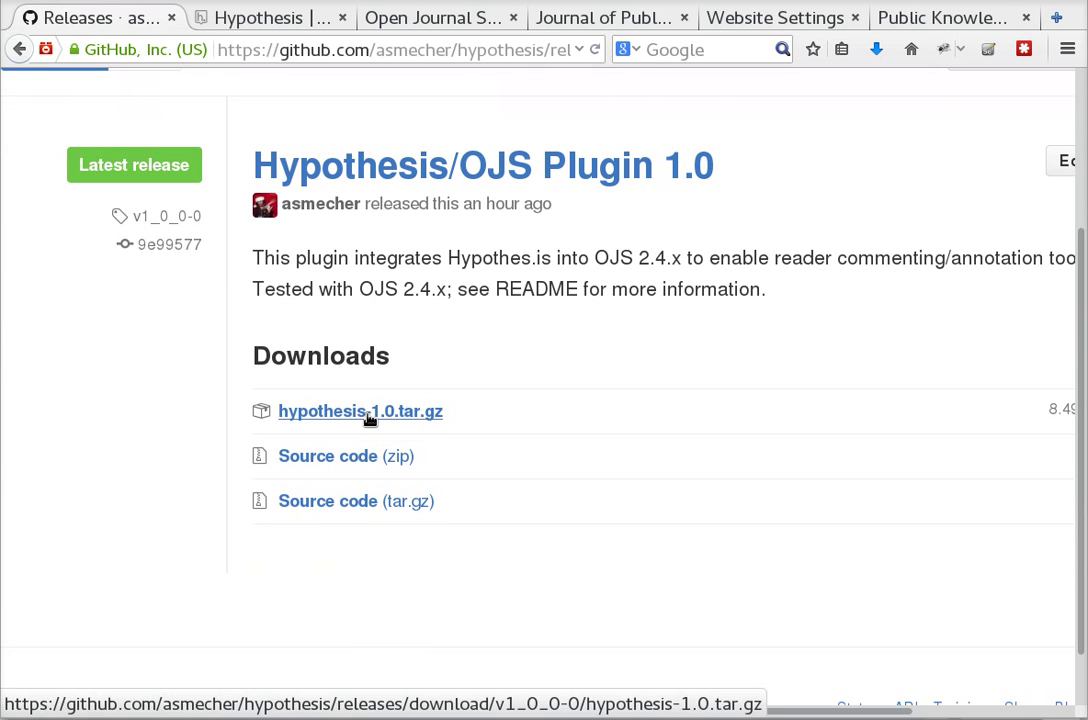
scroll(480, 200, "up", 4)
left_click(424, 19)
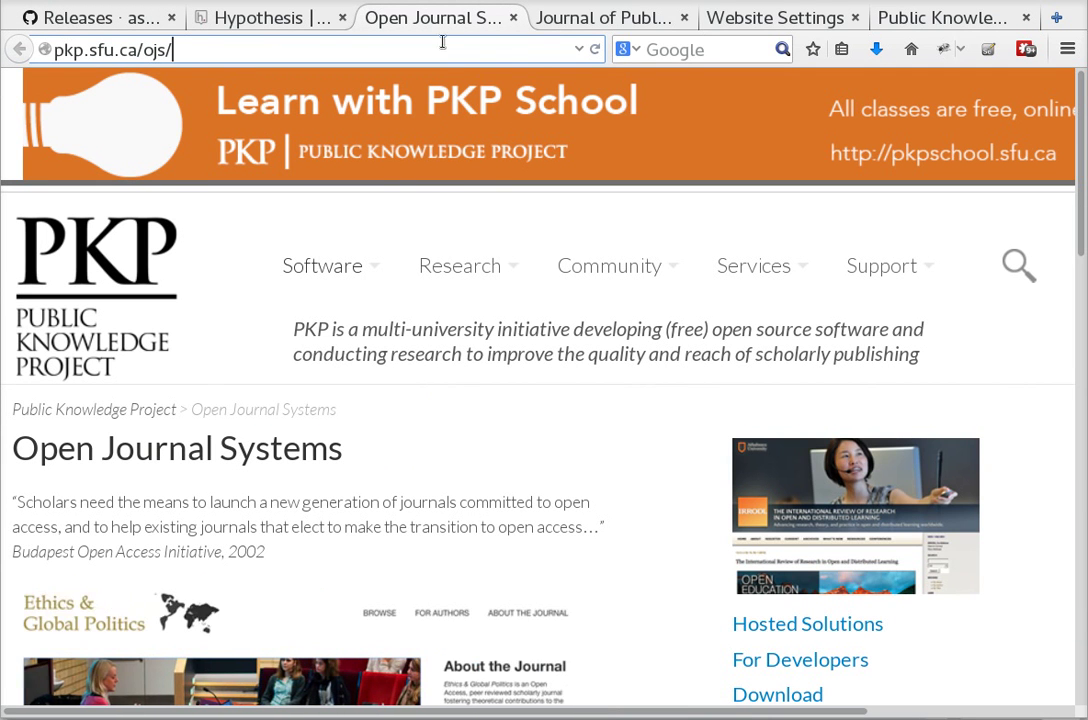
- Reach the Journal of Public Knowledge's Install A New Plugin form via Journal Manager and System Plugins
left_click(577, 24)
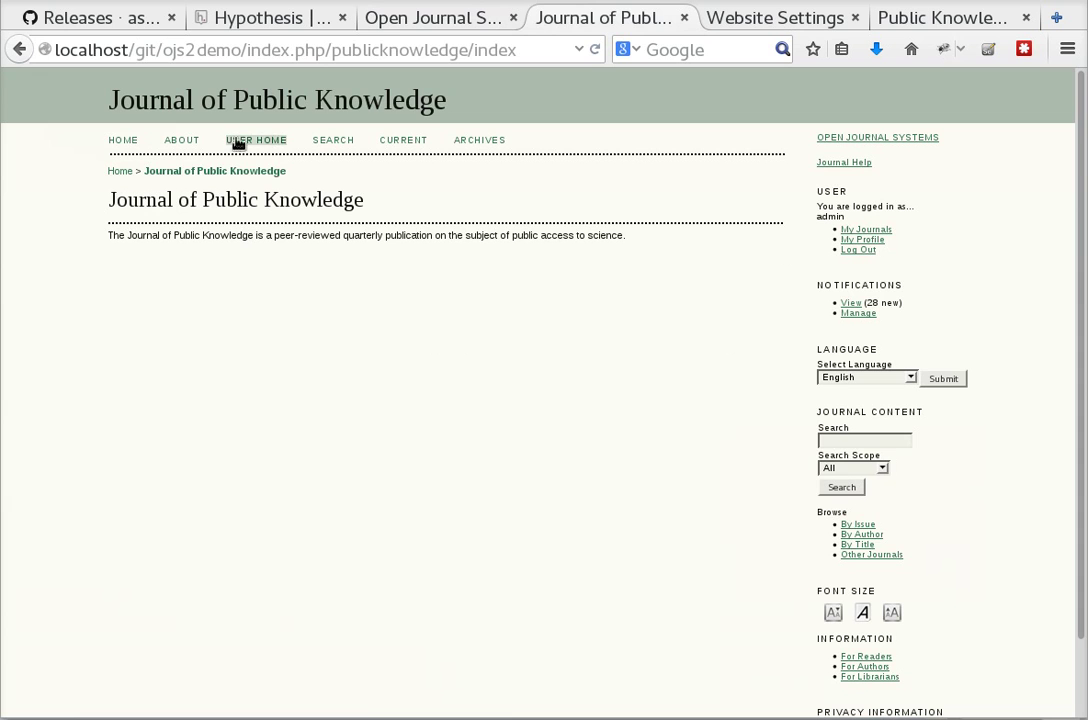
left_click(245, 143)
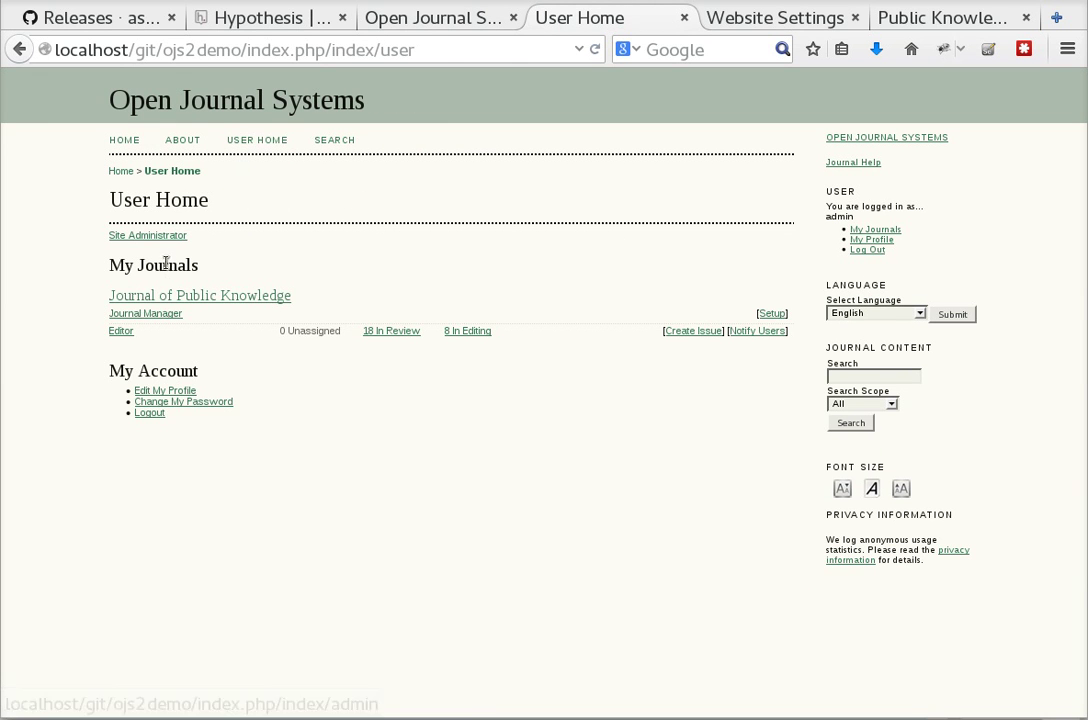
left_click(158, 314)
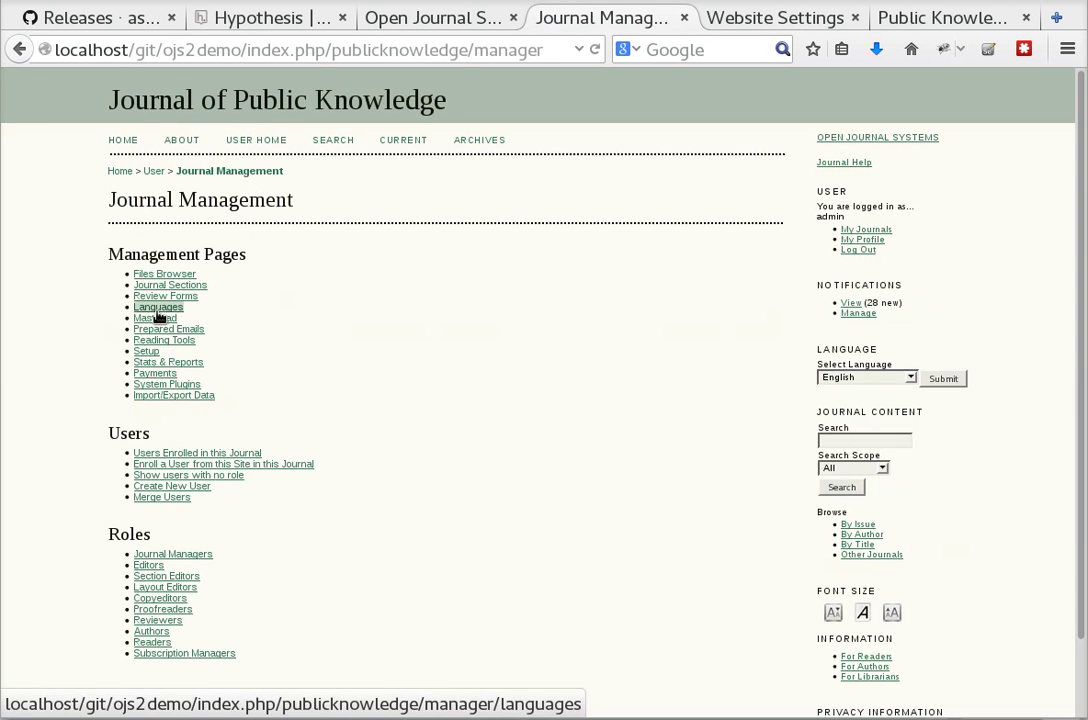
left_click(179, 388)
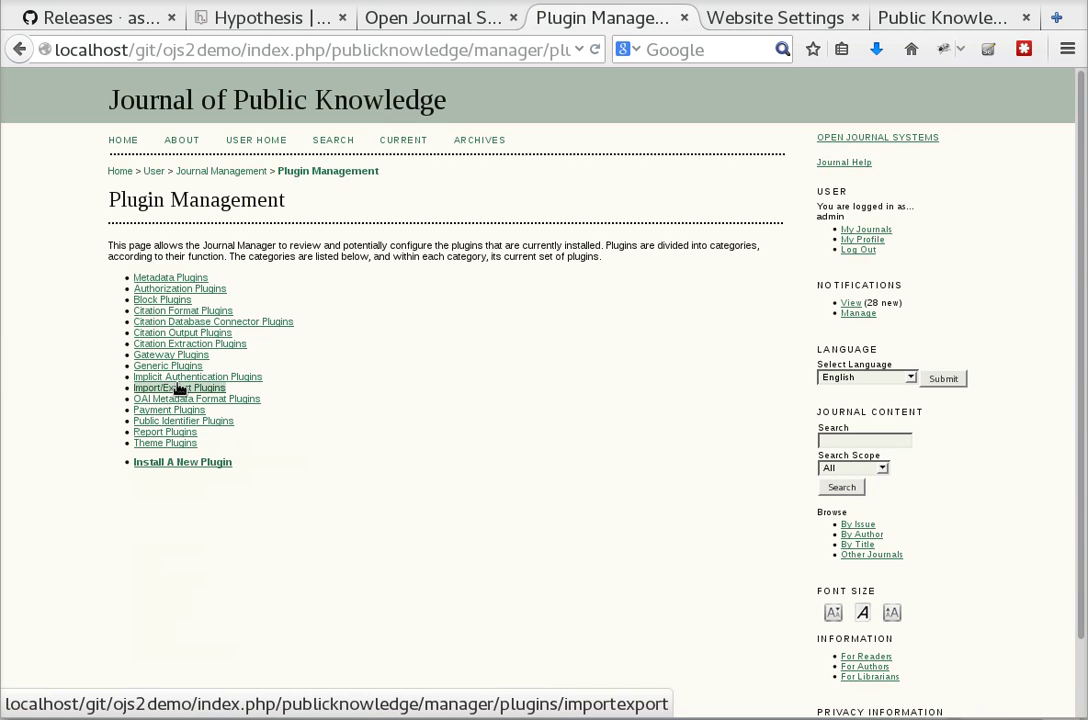
left_click(187, 463)
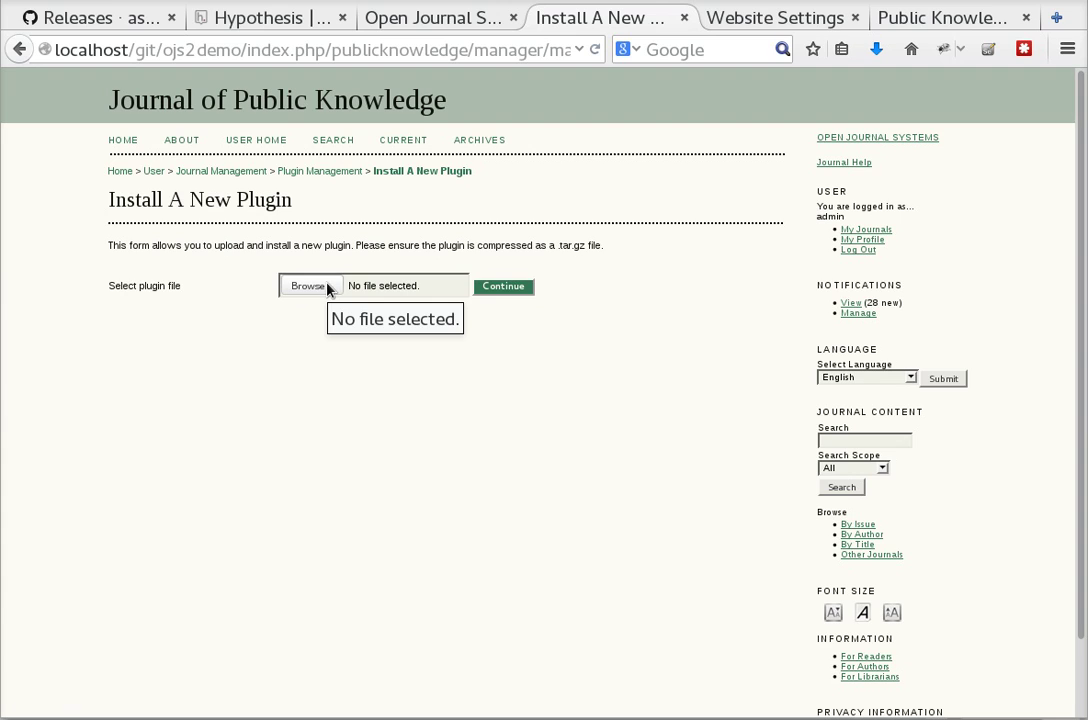
- Upload hypothesis-1.0.tar.gz and install Hypothesis plugin version 1.0.0.0
left_click(327, 288)
type("hy")
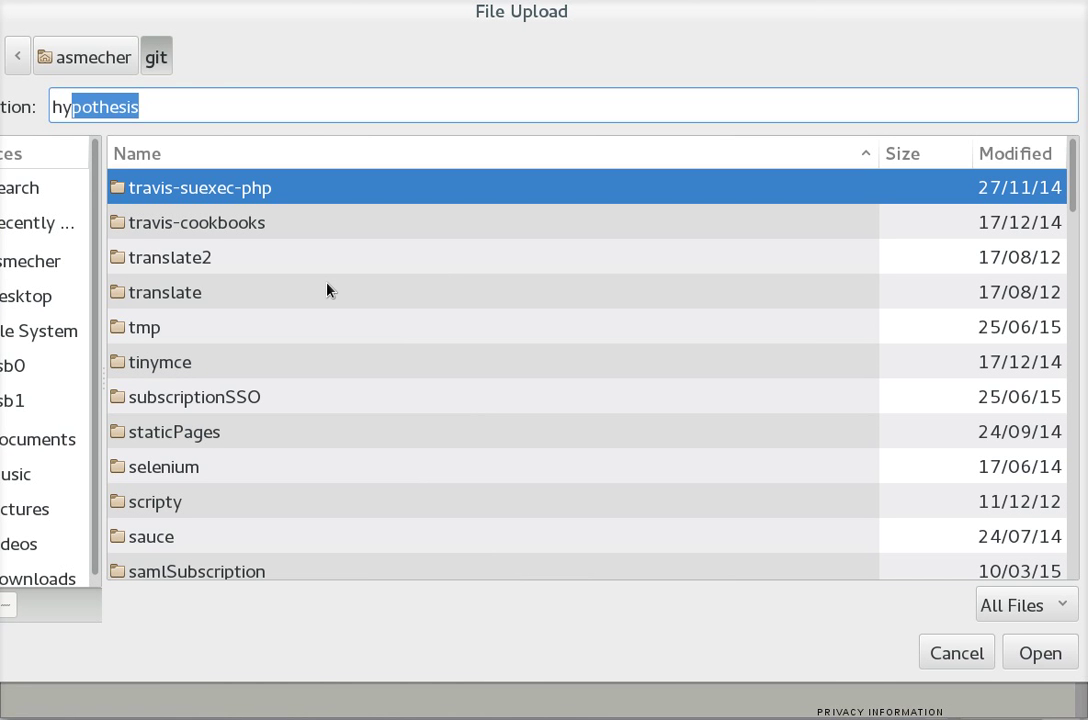
type("pothesis-1.")
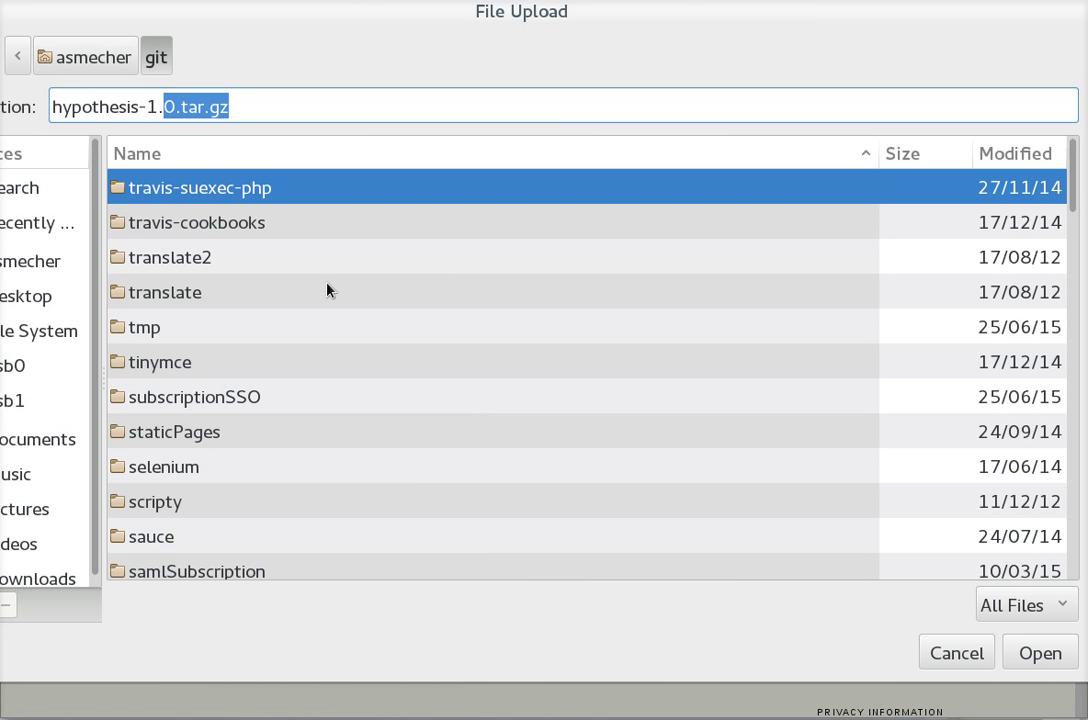
key("Return")
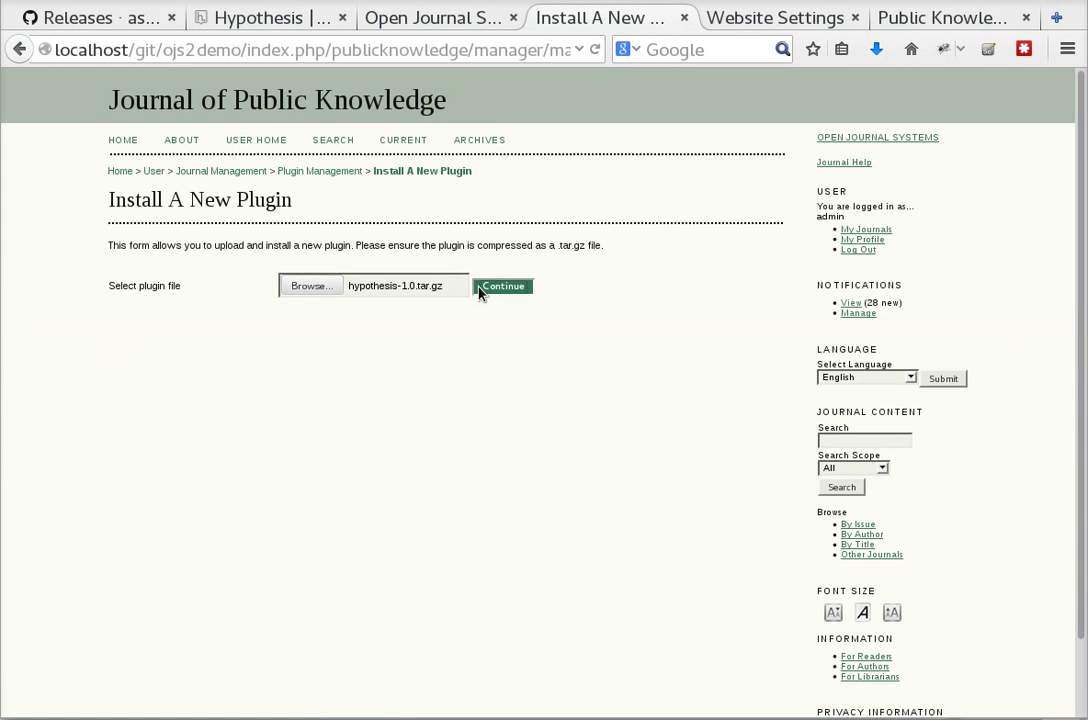
left_click(481, 289)
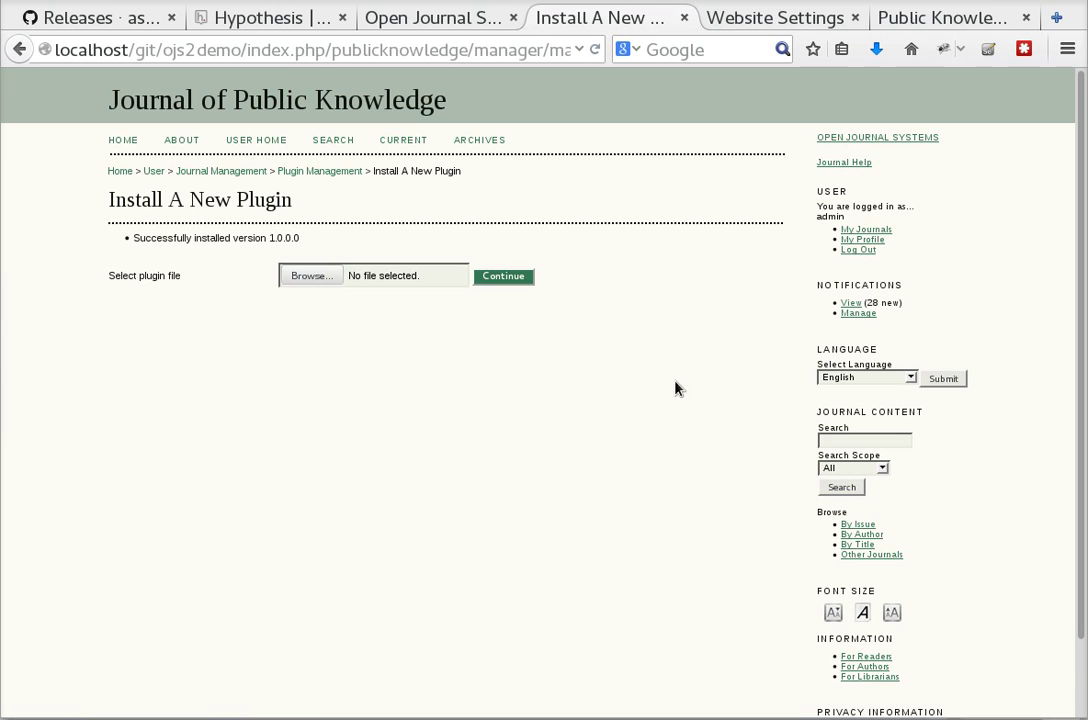
- Confirm the Hypothes.is Plugin is enabled under Generic Plugins, then open issue Vol 1, No 1 (2014)
left_click(349, 173)
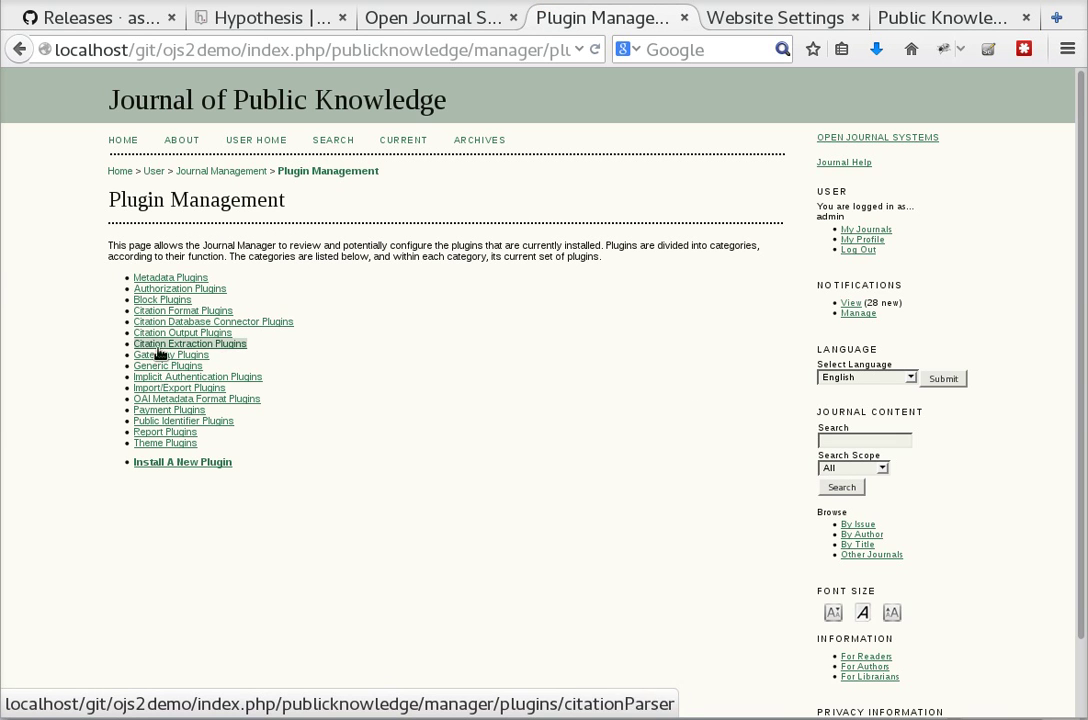
left_click(159, 368)
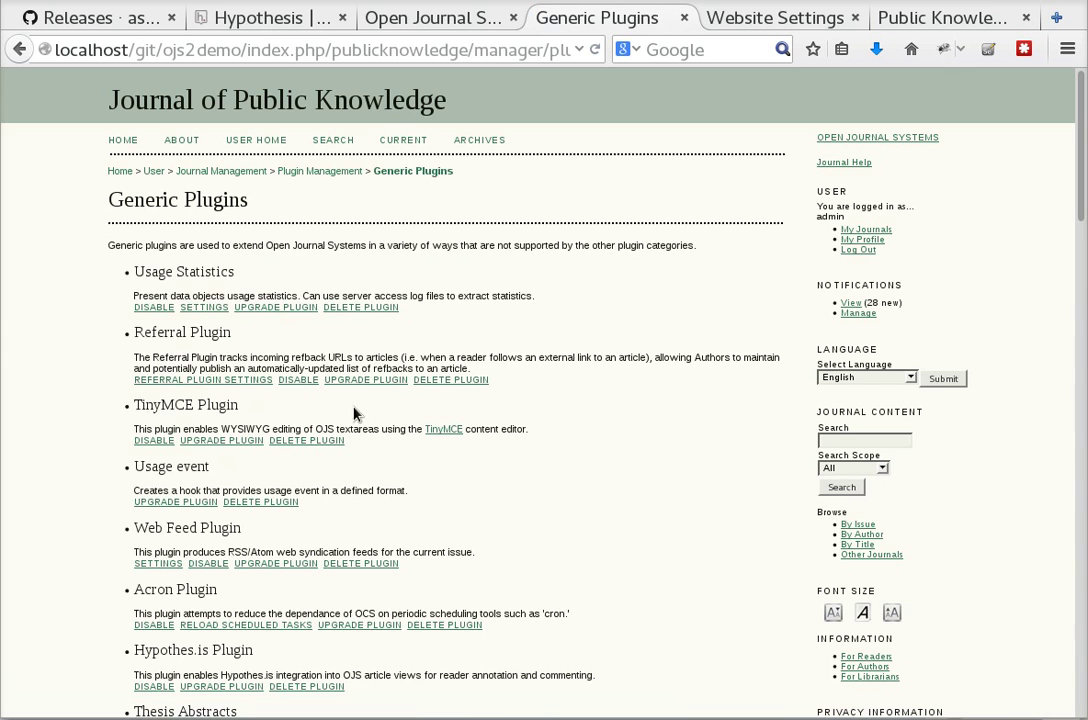
scroll(578, 435, "down", 5)
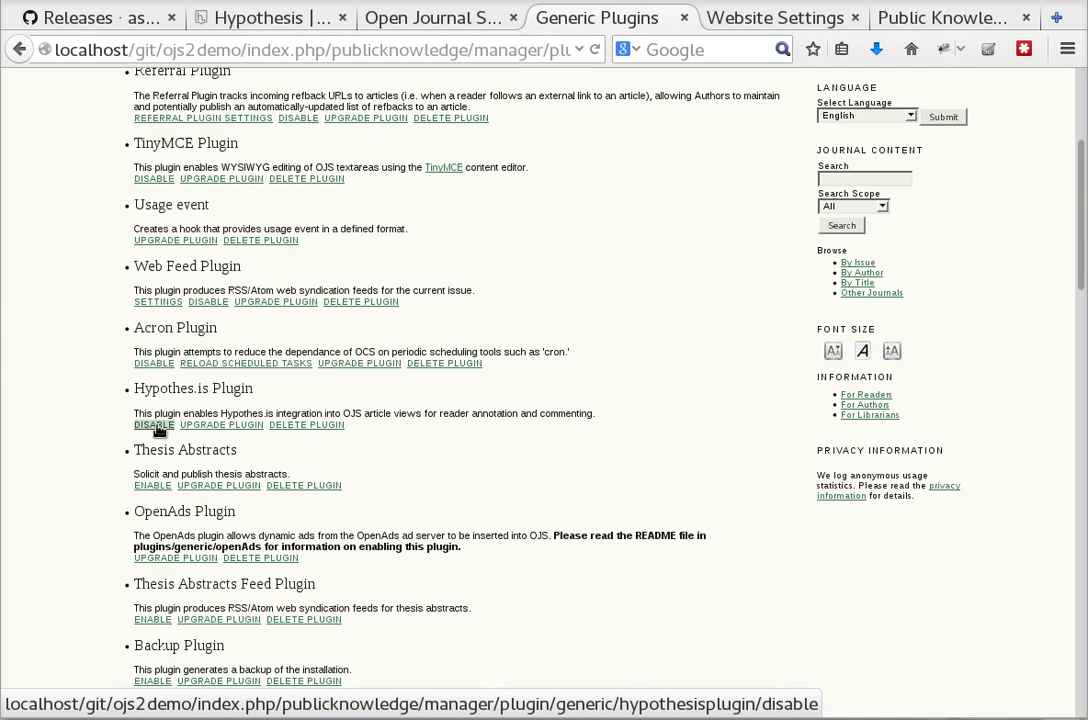
scroll(158, 430, "up", 5)
left_click(403, 141)
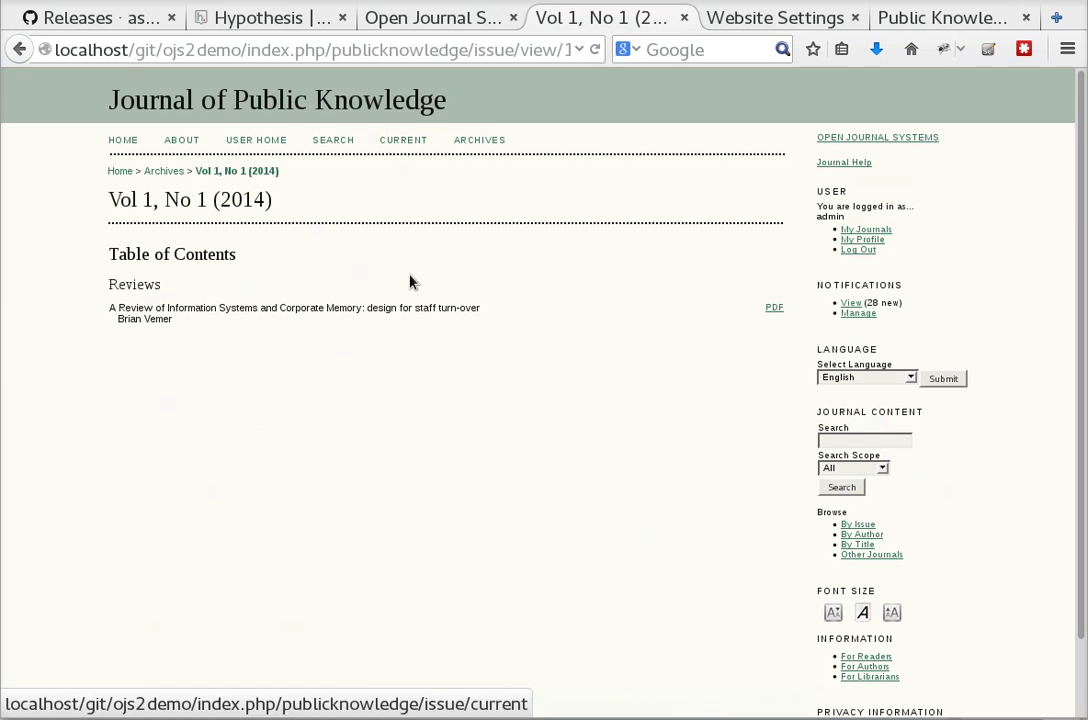
- Open the review article's PDF and briefly show, then hide, the Hypothesis annotation sidebar
left_click(776, 308)
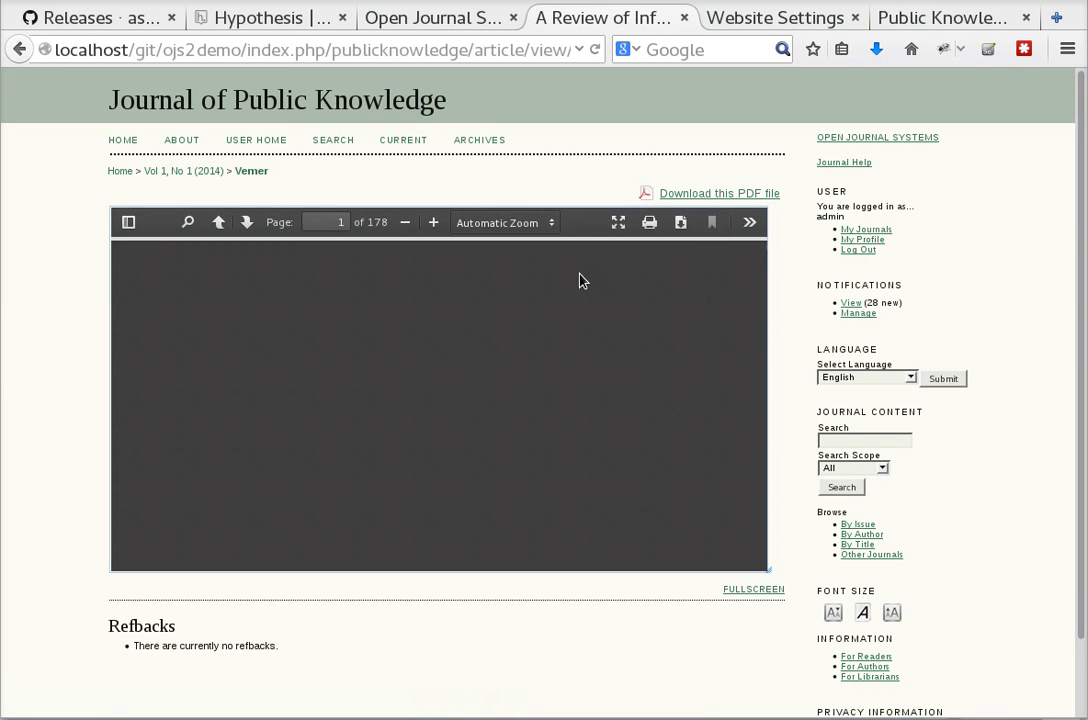
left_click(1056, 84)
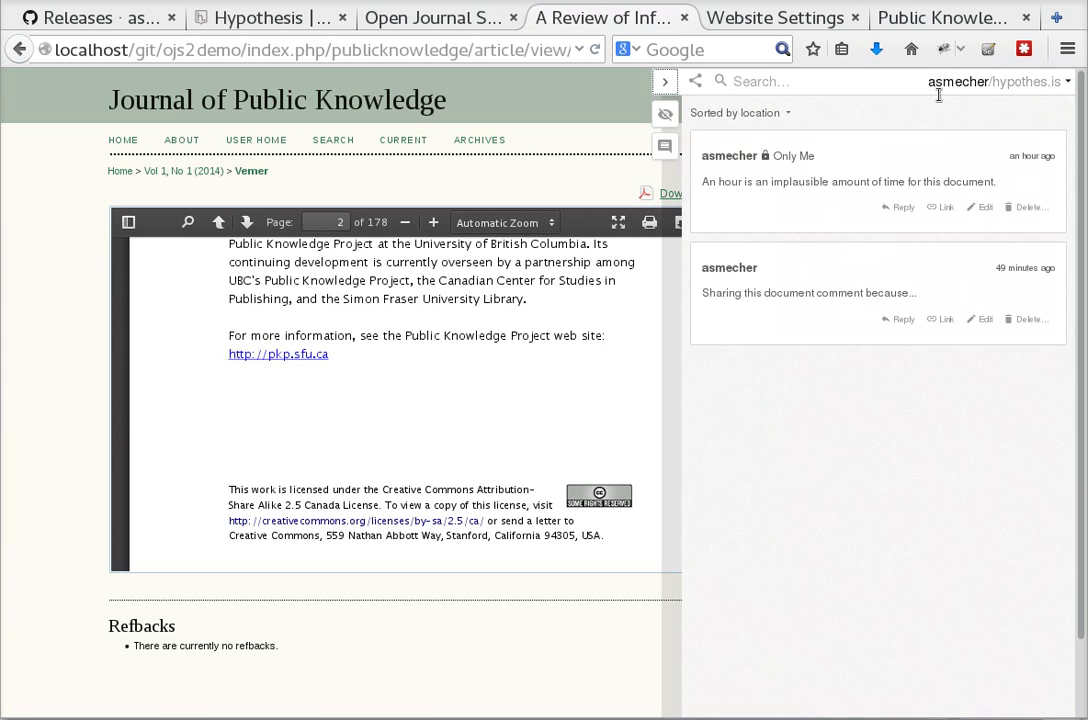
left_click(665, 88)
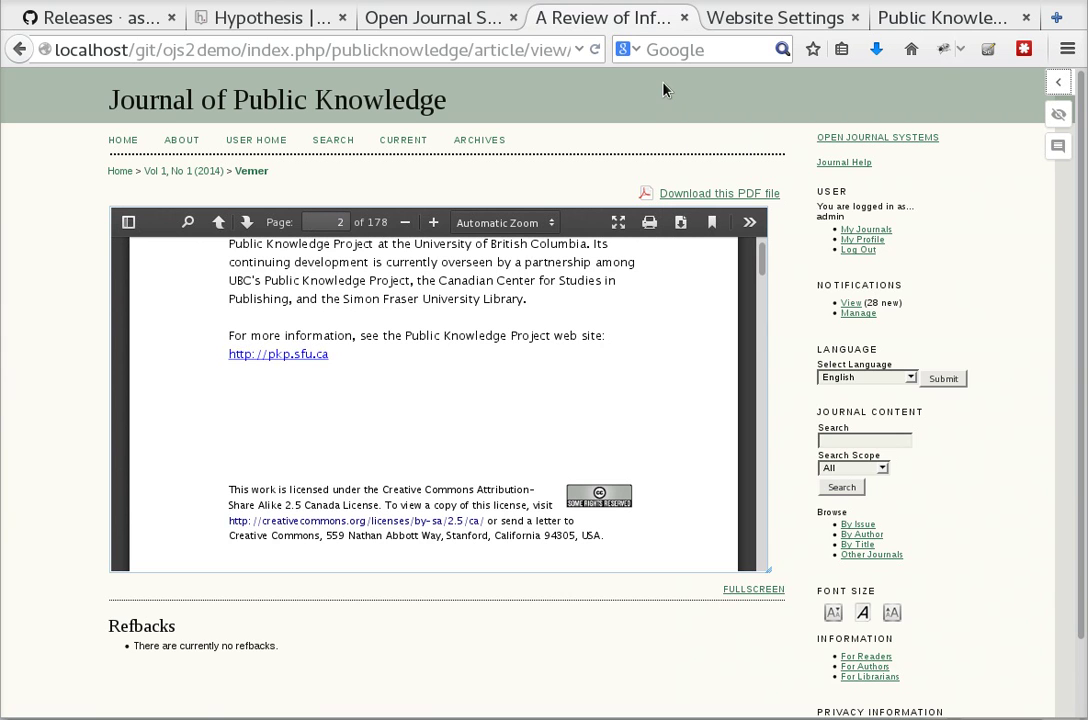
- Show the PDF full screen, try and cancel a new page note, and collapse the sidebar
left_click(731, 592)
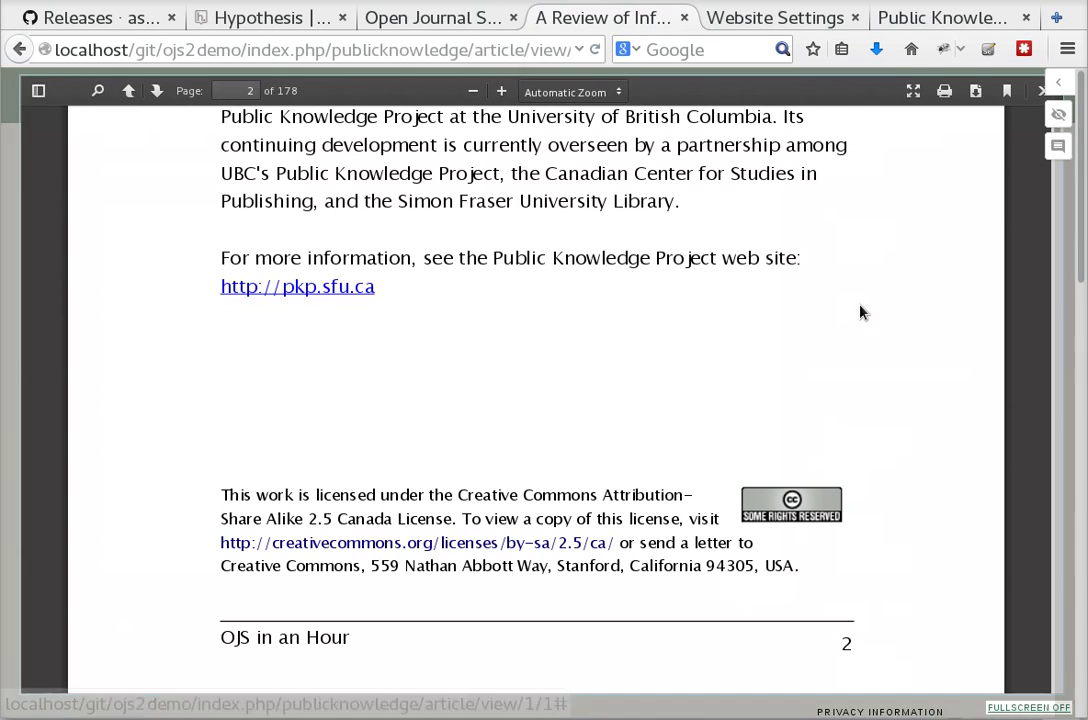
left_click(1054, 88)
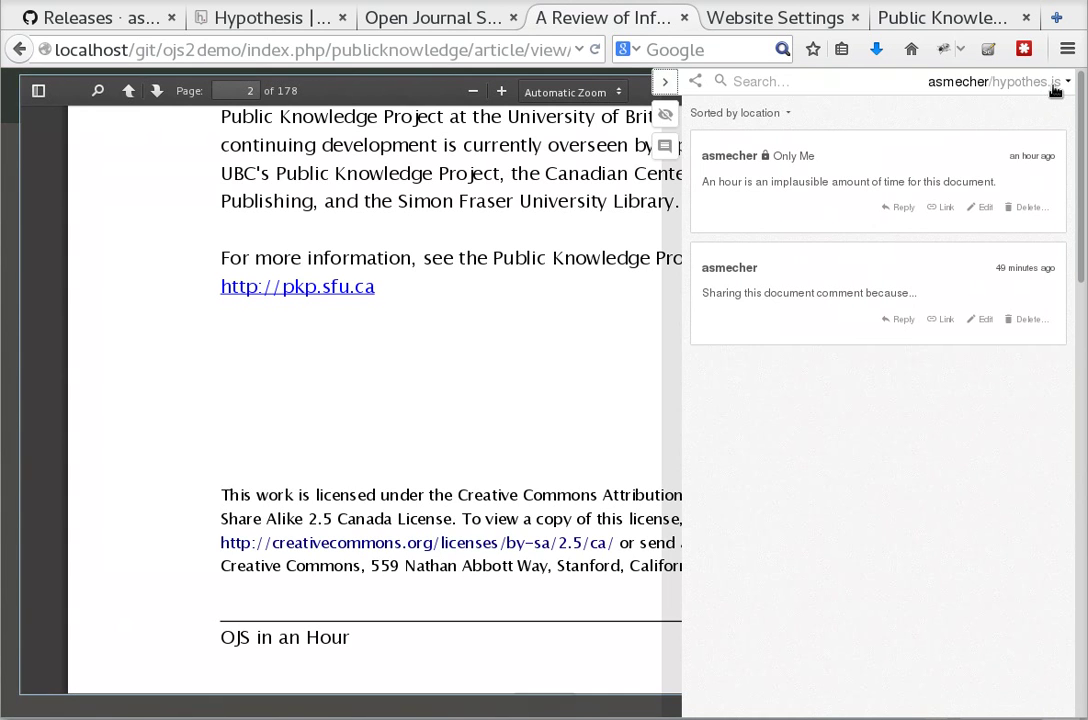
left_click(664, 148)
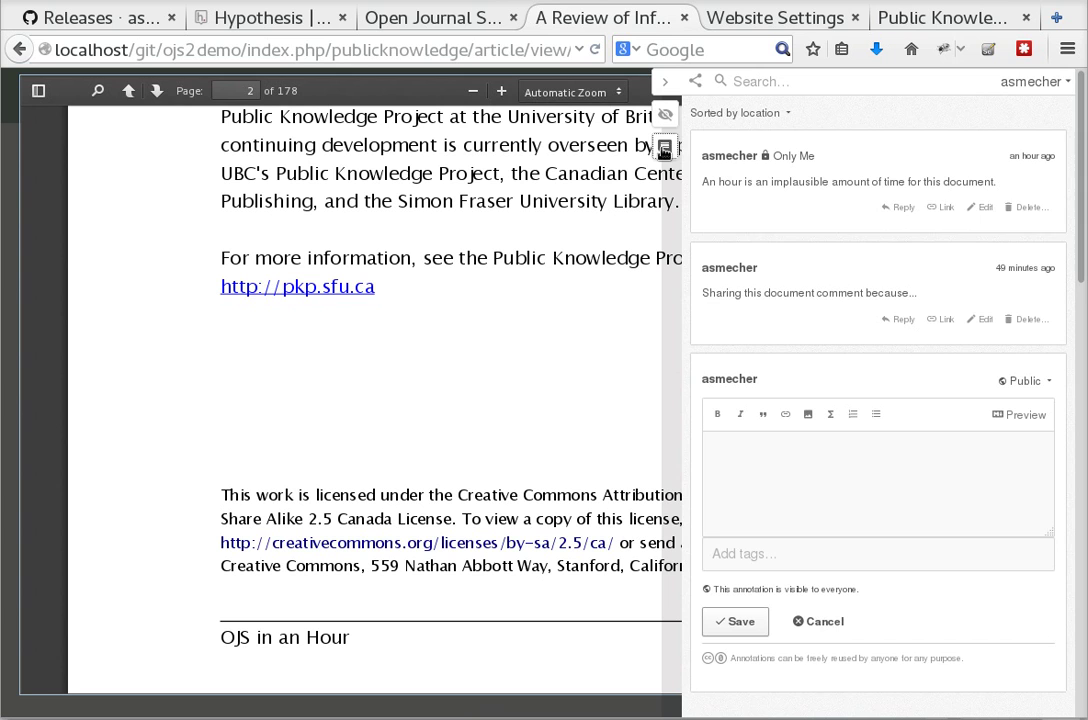
left_click(818, 621)
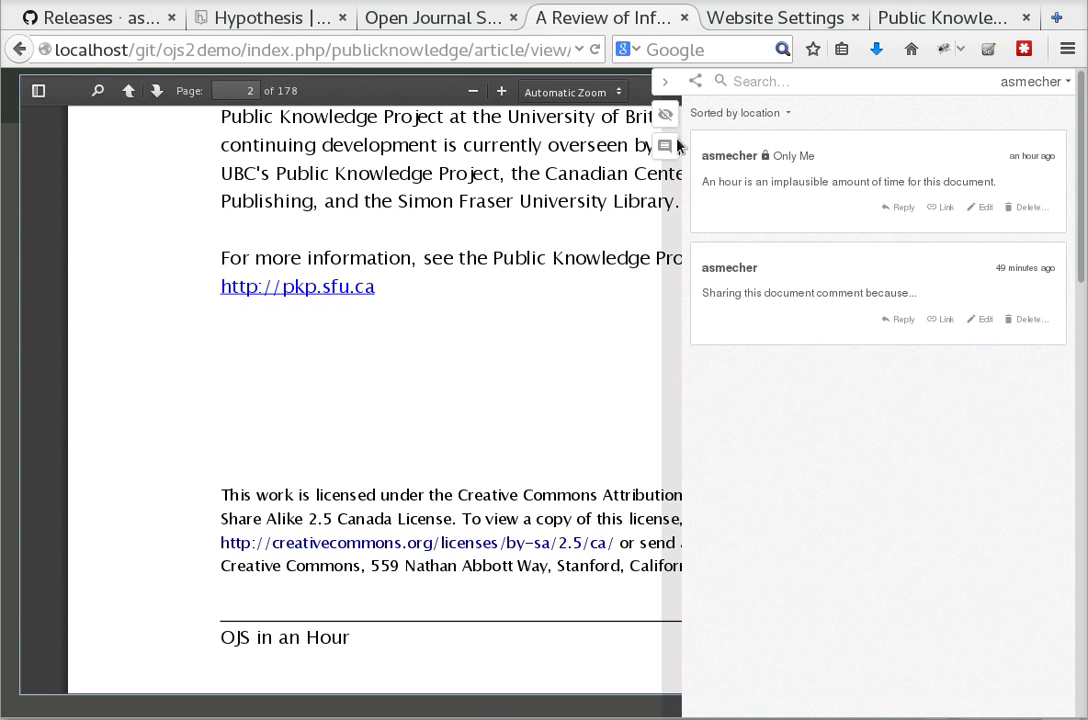
left_click(665, 82)
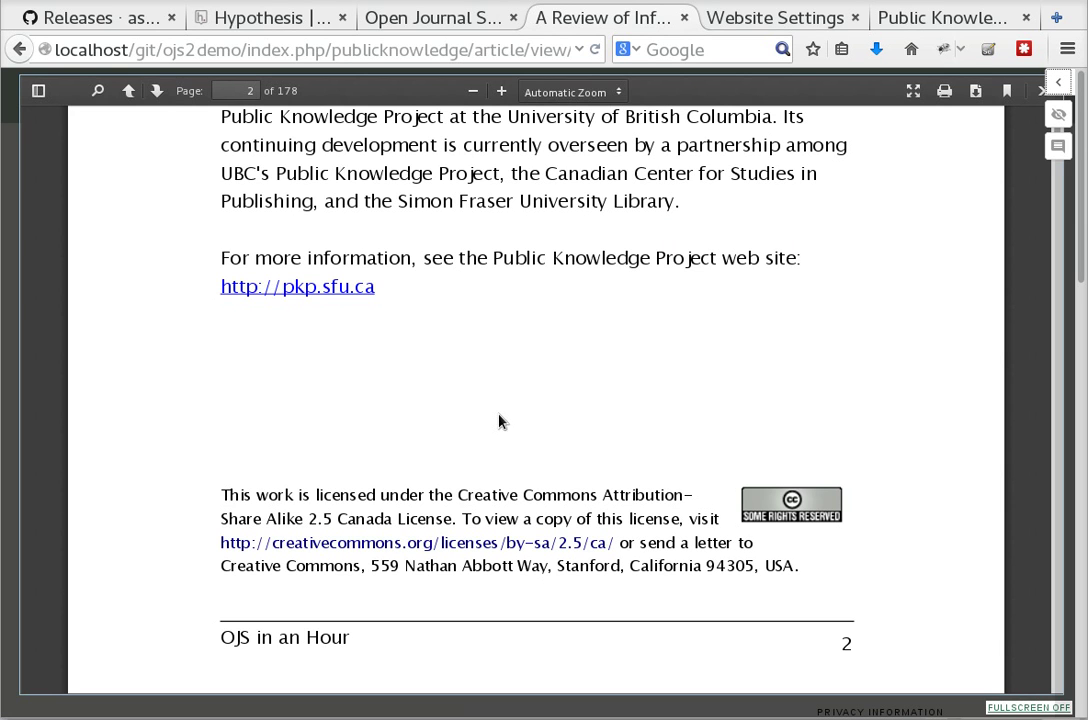
- Tick Enabled for the Hypothes.is Plugin in the OJS 3 Website Settings plugins list
left_click(775, 19)
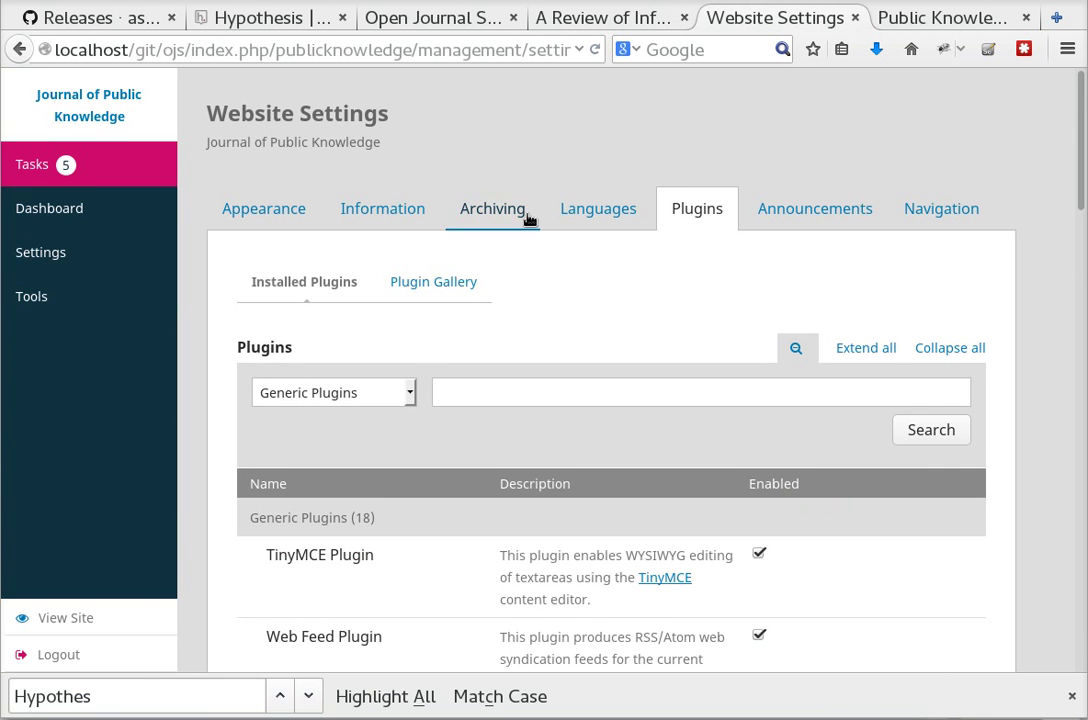
scroll(527, 225, "down", 4)
left_click_drag(281, 507, 384, 508)
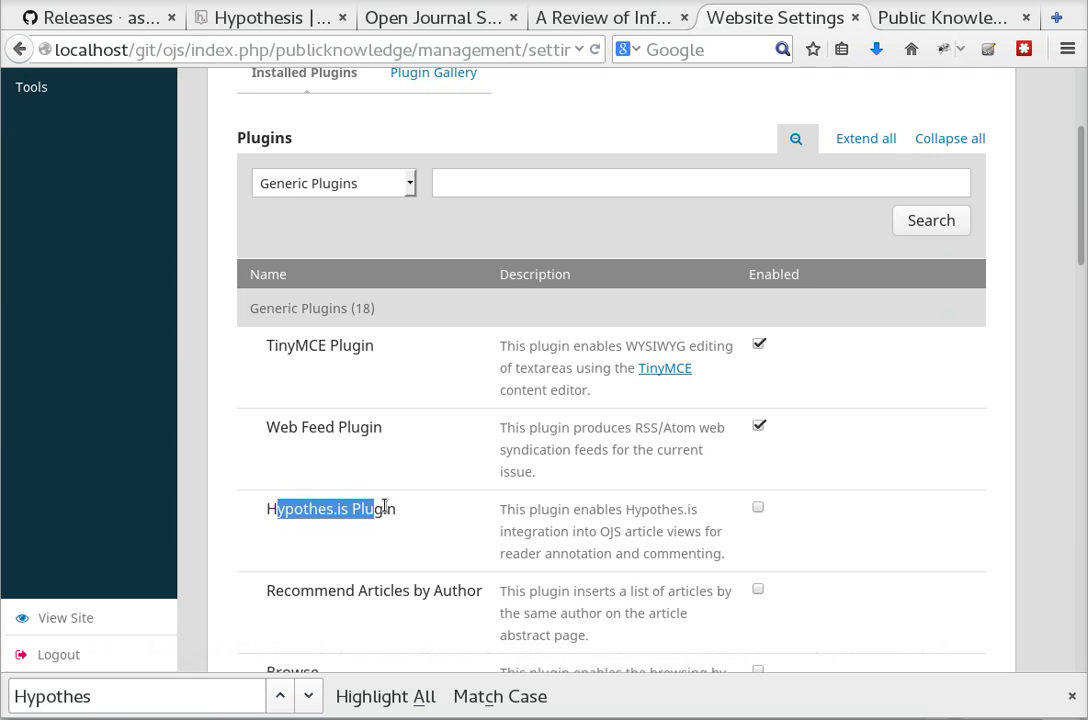
left_click(758, 508)
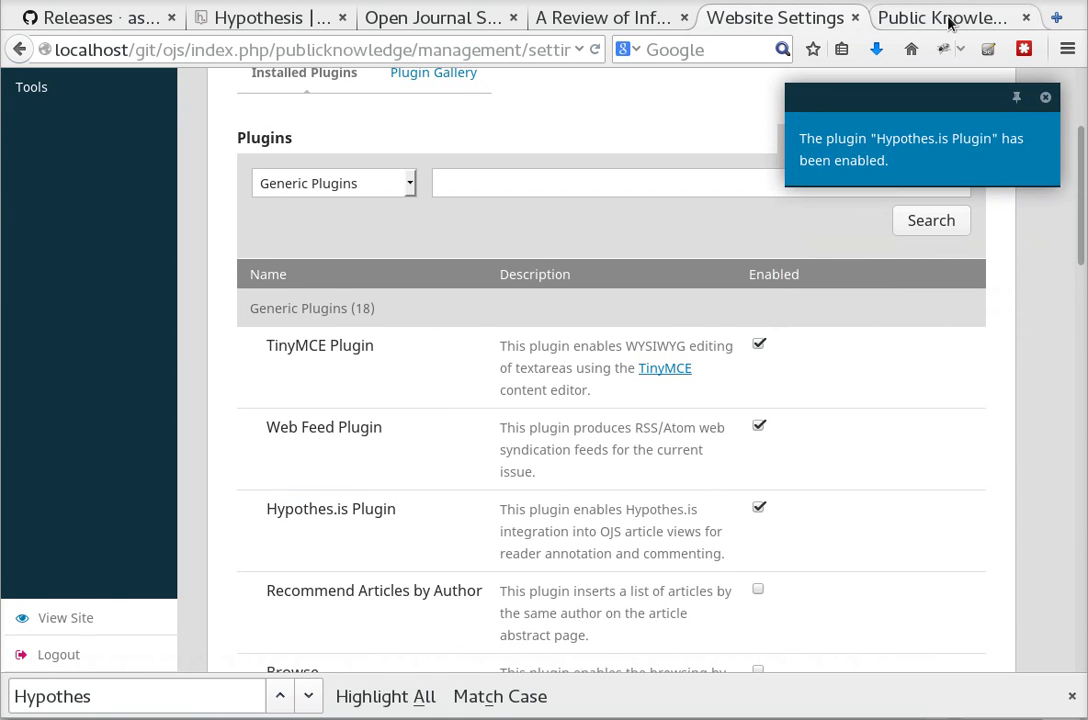
left_click(948, 19)
left_click(772, 17)
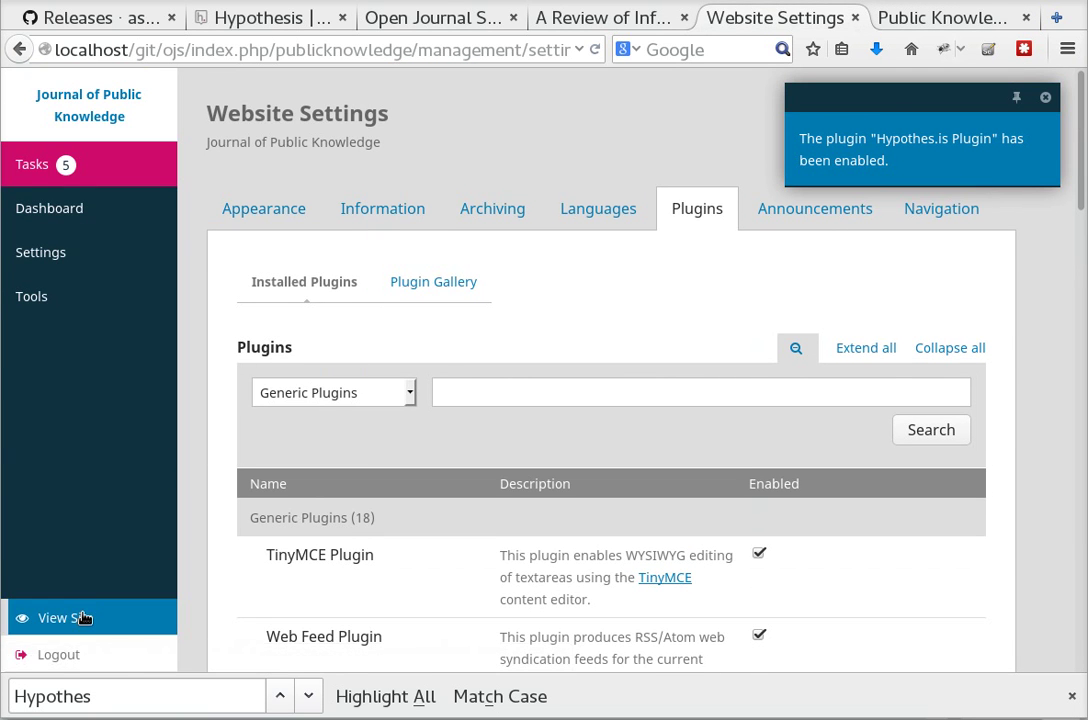
- Open a Vol 1 No 1 article's XML full text and try the Hypothes.is sidebar's New Page Note
left_click(66, 617)
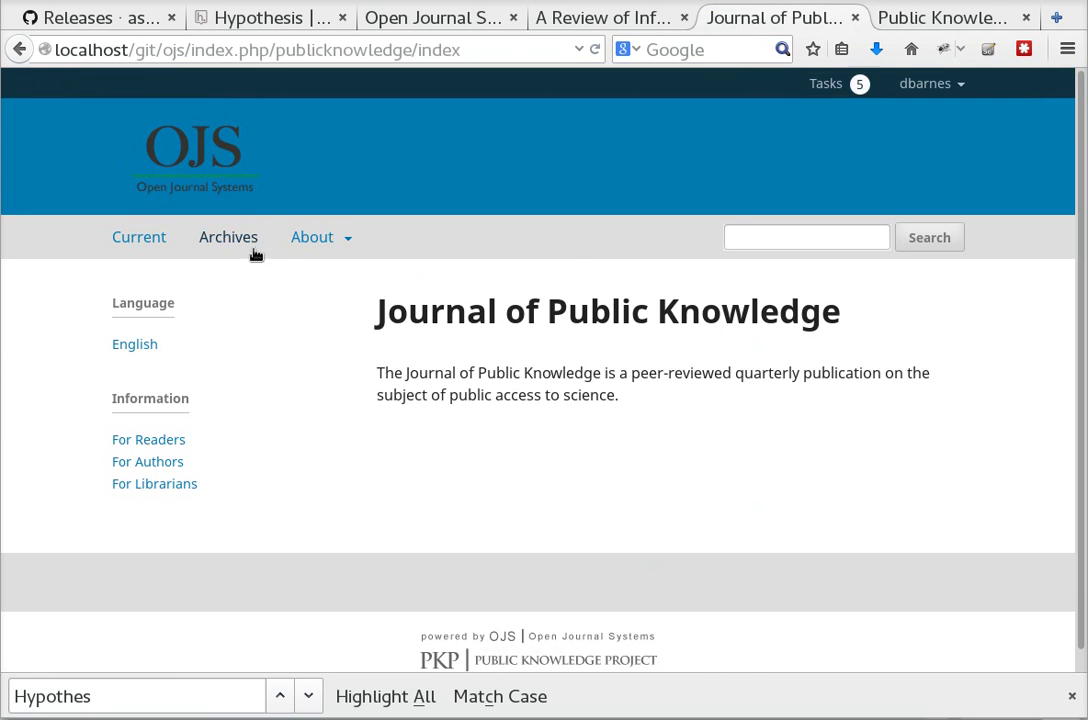
left_click(148, 240)
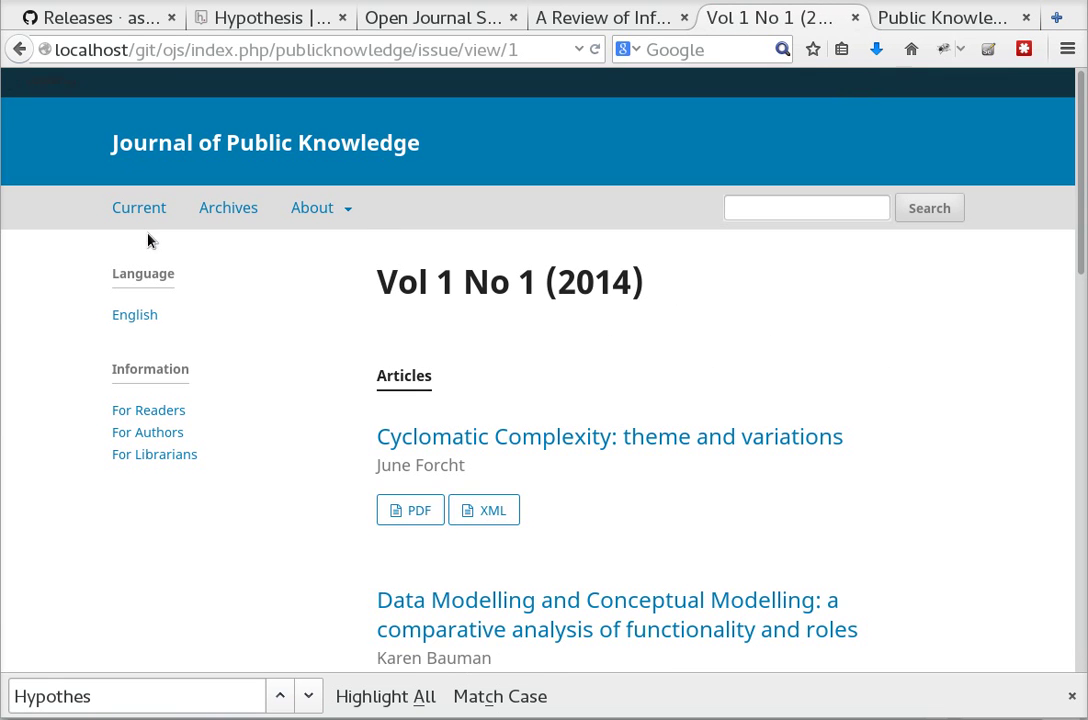
left_click(476, 519)
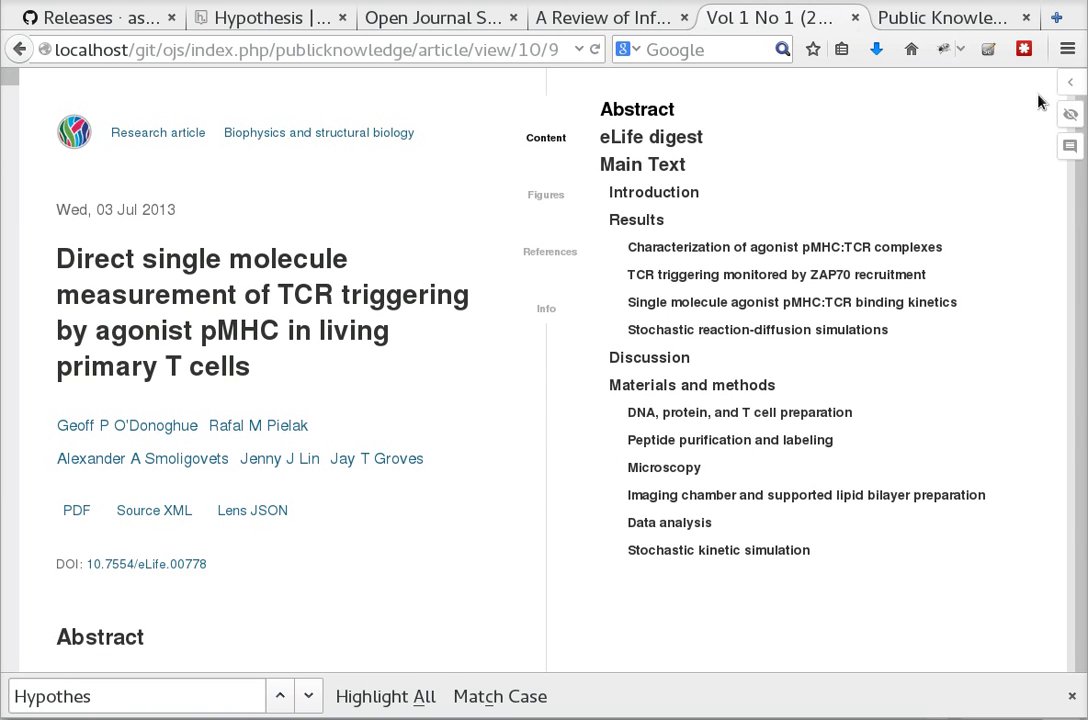
left_click(1068, 88)
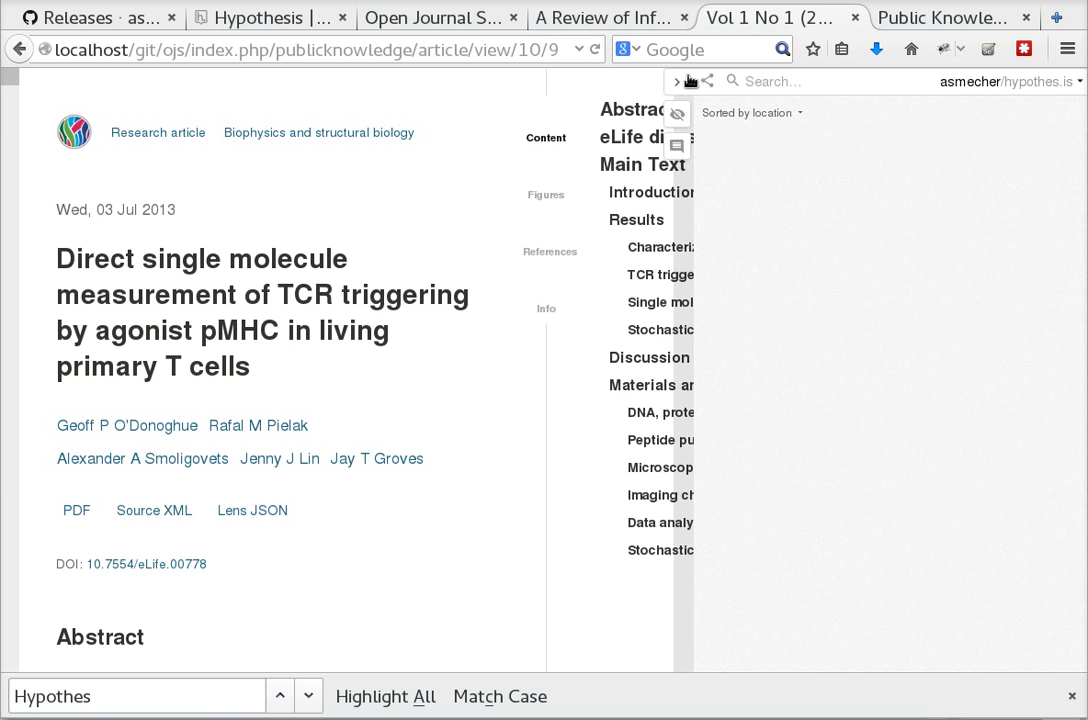
left_click(678, 148)
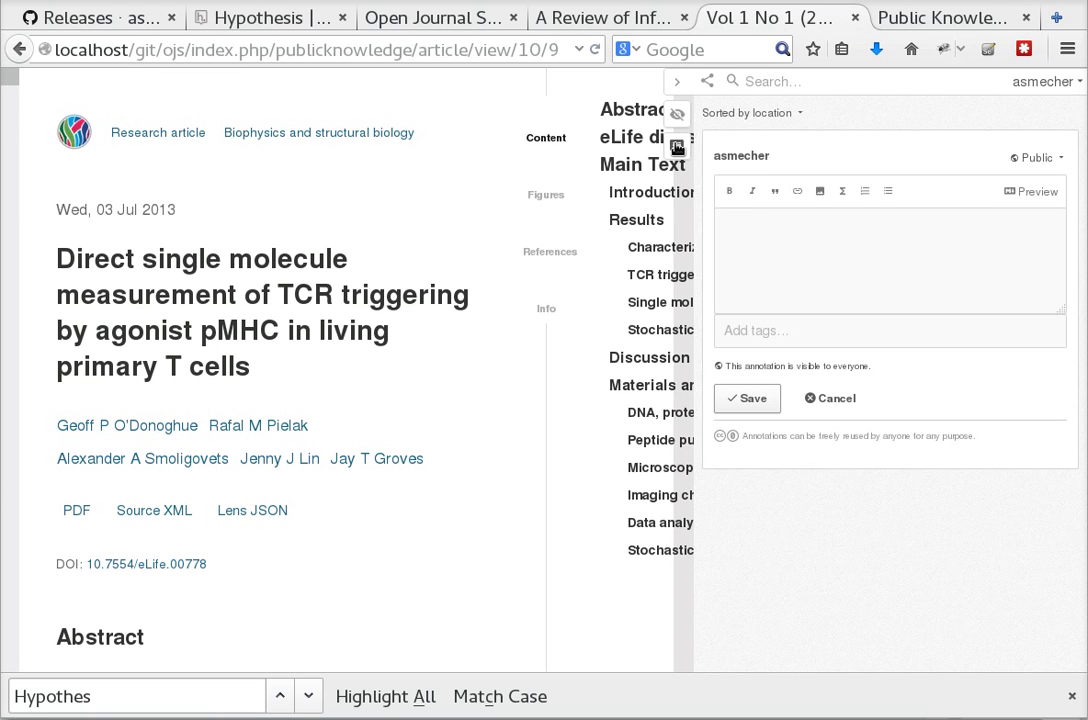
left_click(678, 80)
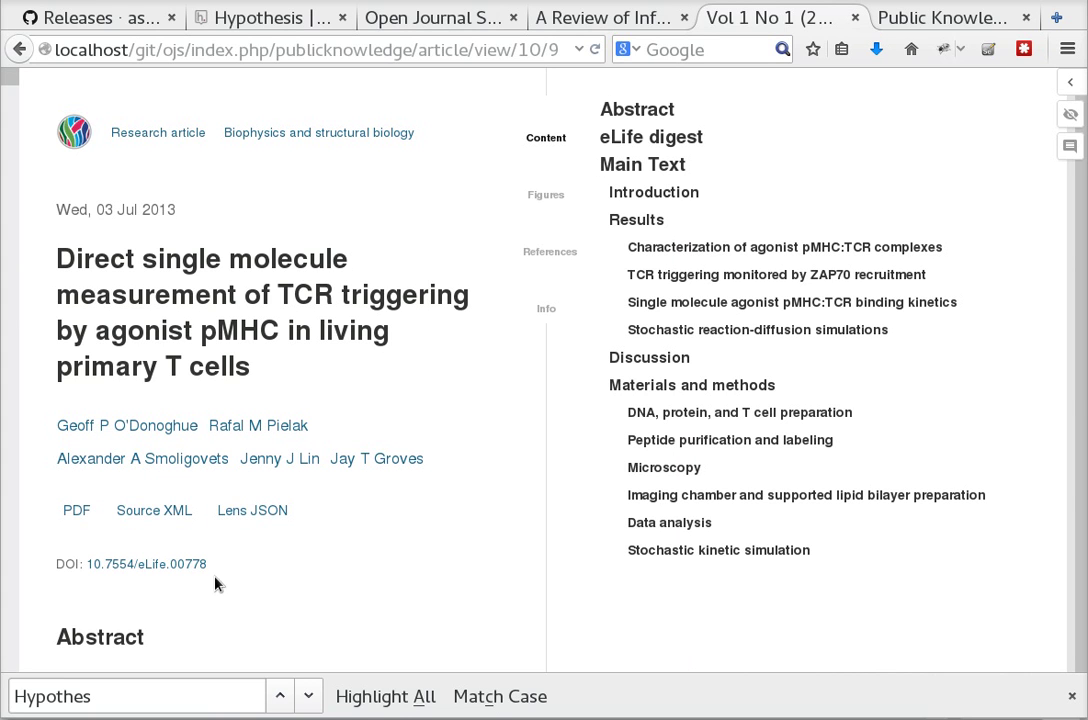
- Open HypothesisPlugin.inc.php in the hypothesis repo and highlight the embed-script callback, lines 53–57
left_click(119, 17)
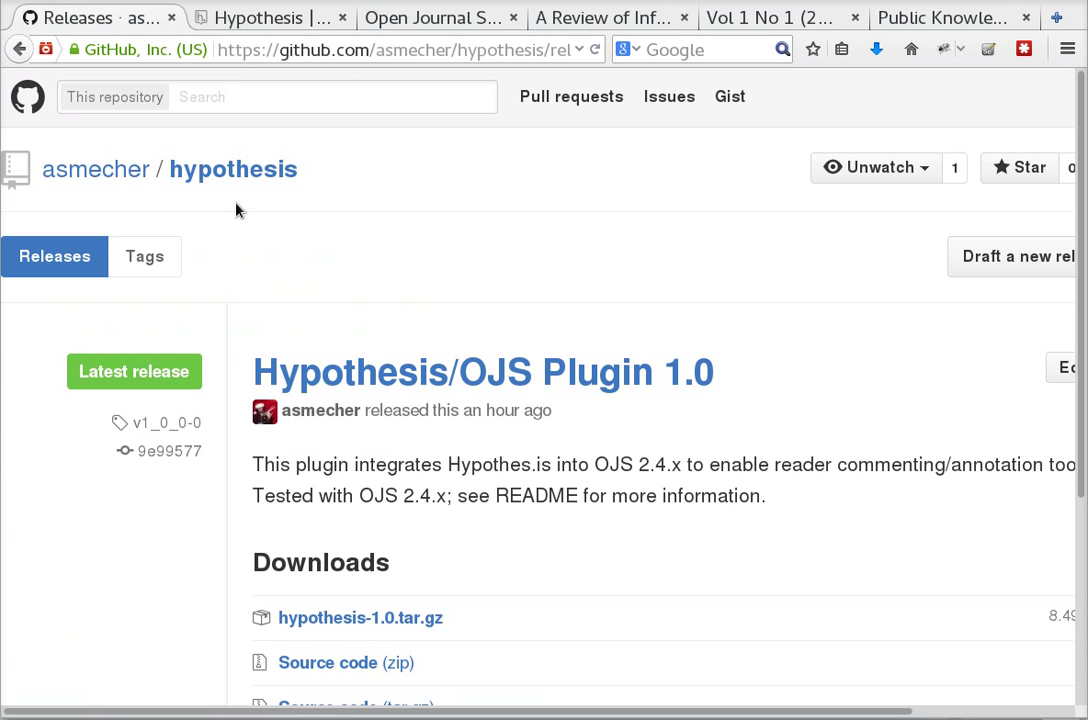
left_click(240, 165)
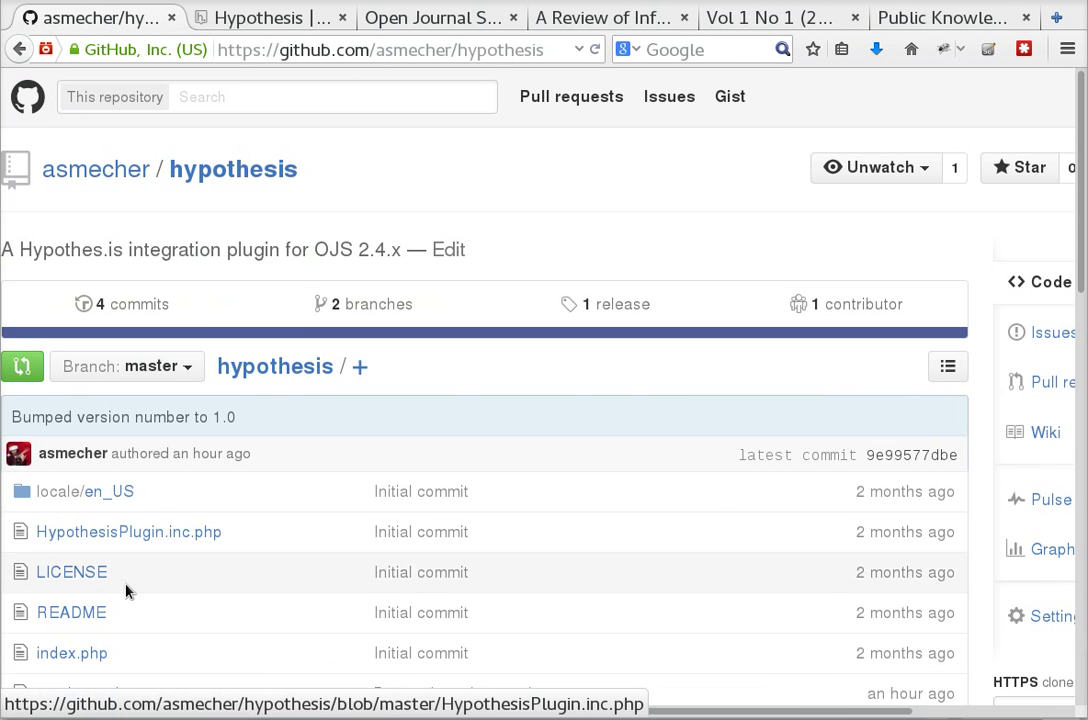
left_click(117, 534)
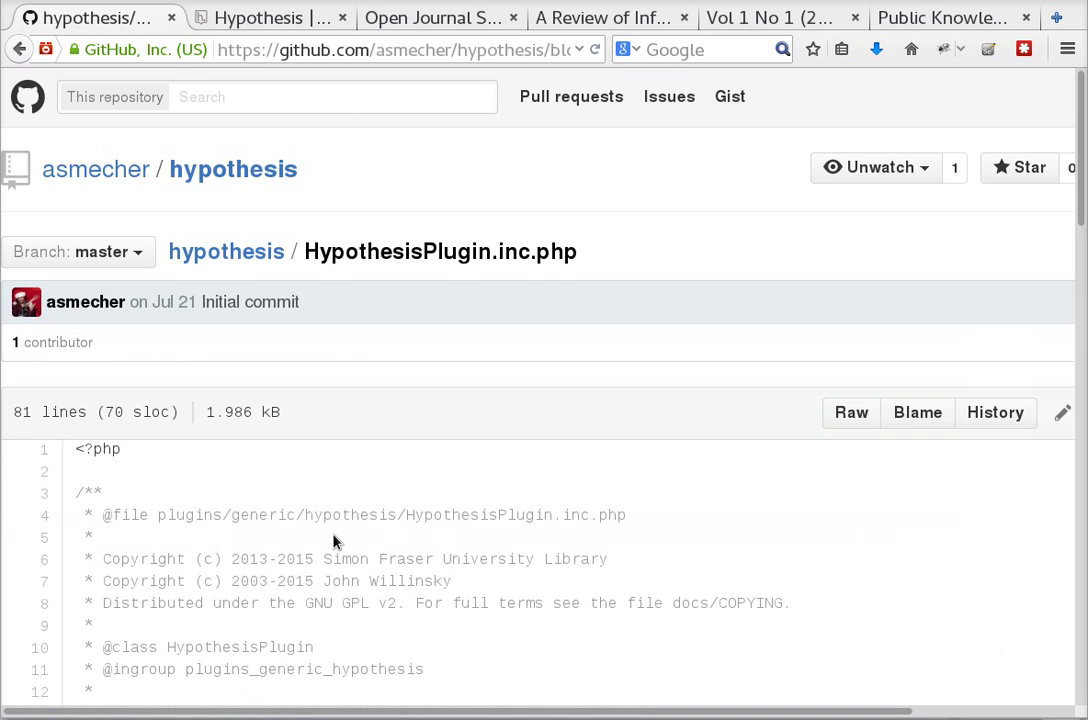
scroll(420, 530, "down", 5)
scroll(425, 533, "down", 10)
scroll(360, 450, "down", 2)
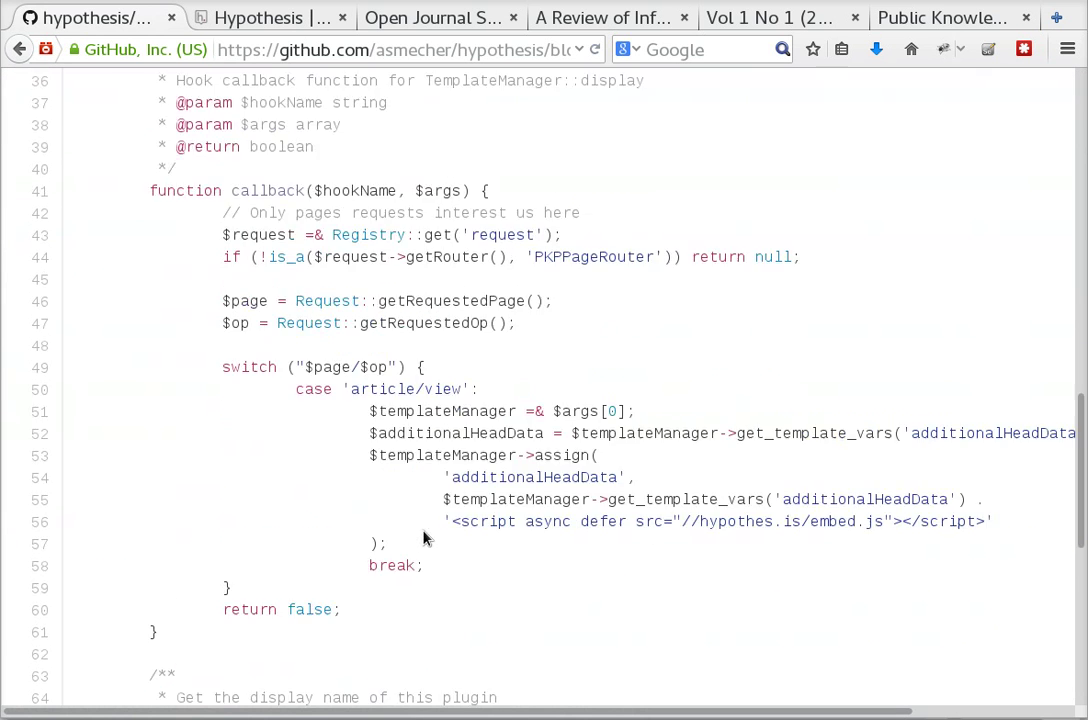
scroll(368, 360, "down", 1)
left_click_drag(370, 355, 437, 454)
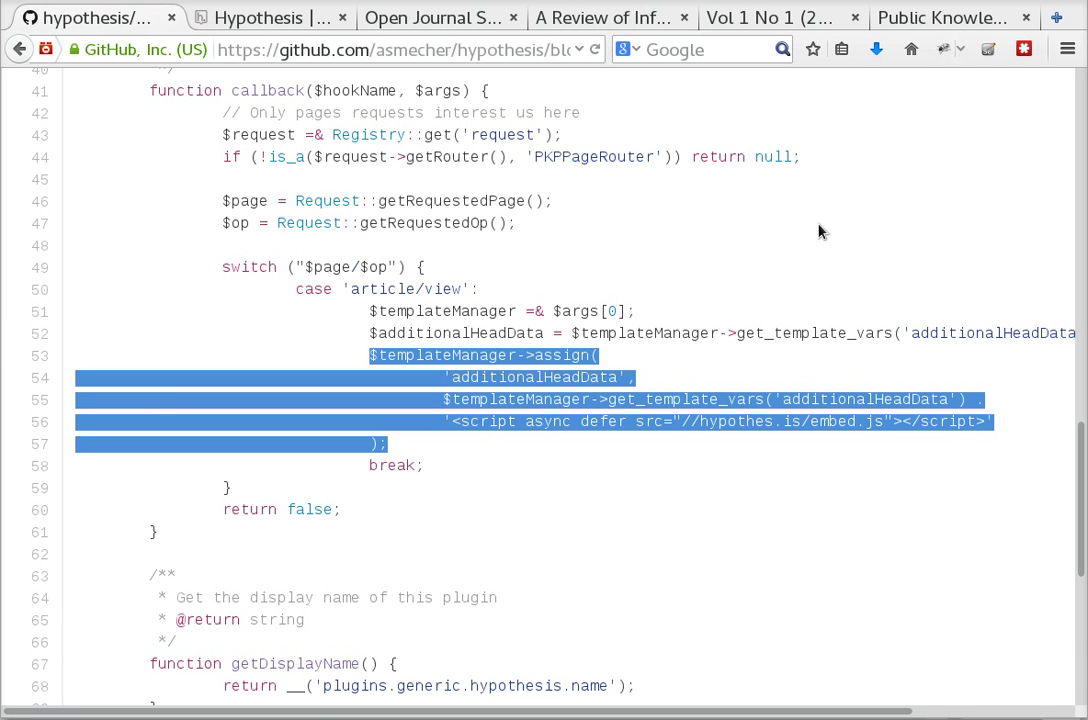
- Switch to the Public Knowledge Project homepage at pkp.sfu.ca
left_click(913, 18)
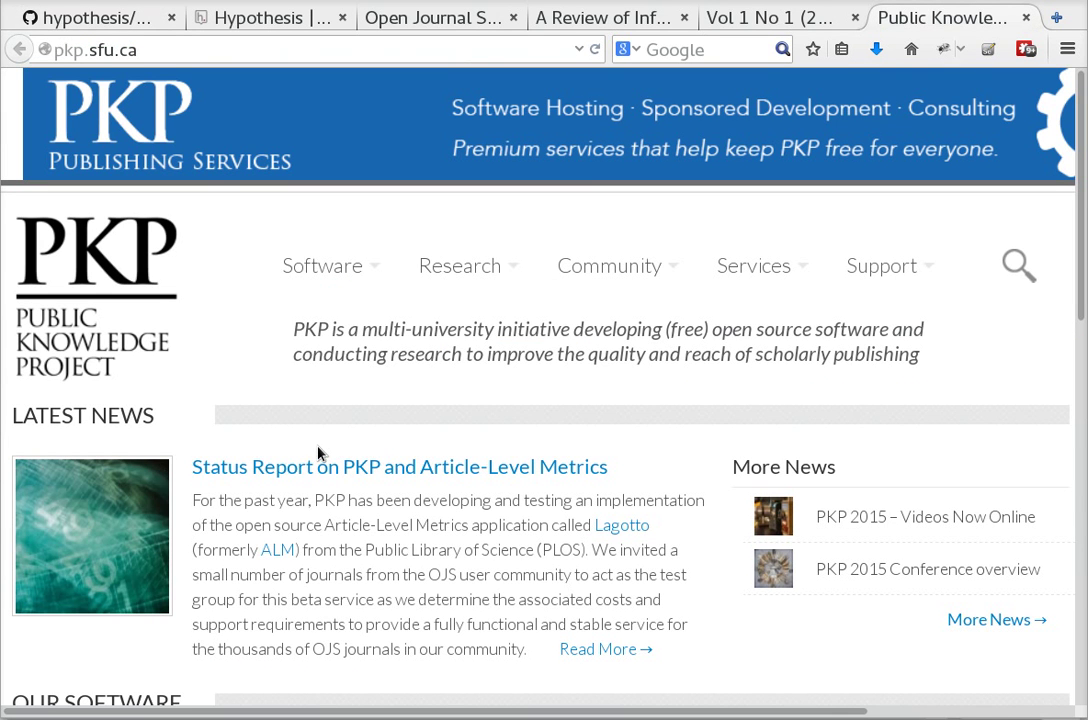